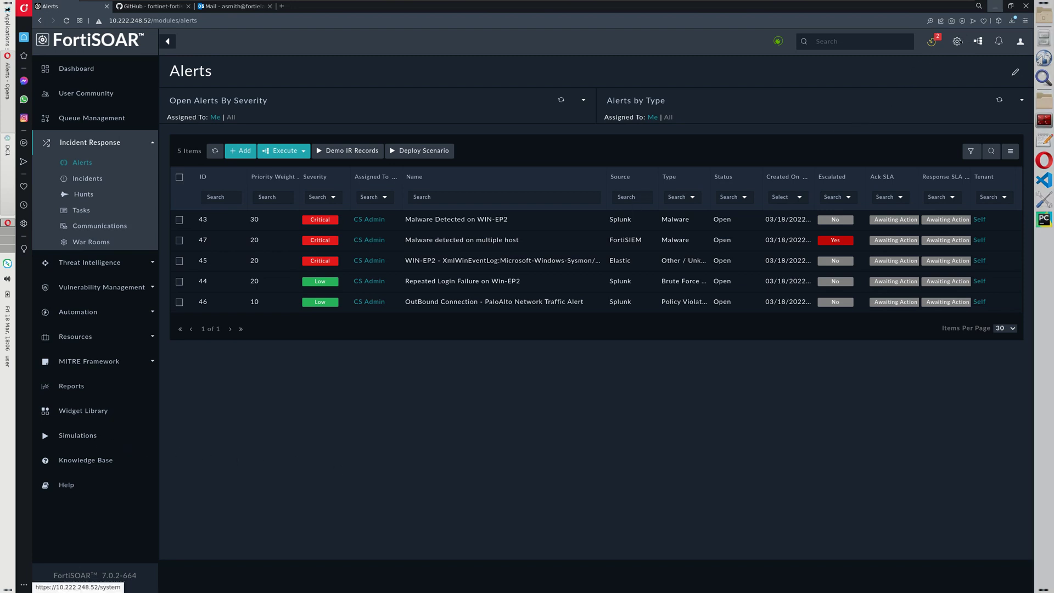
Step: Import the Employee On/Off-Boarding solution pack zip through the Import Wizard until it shows Import Complete
left_click(957, 41)
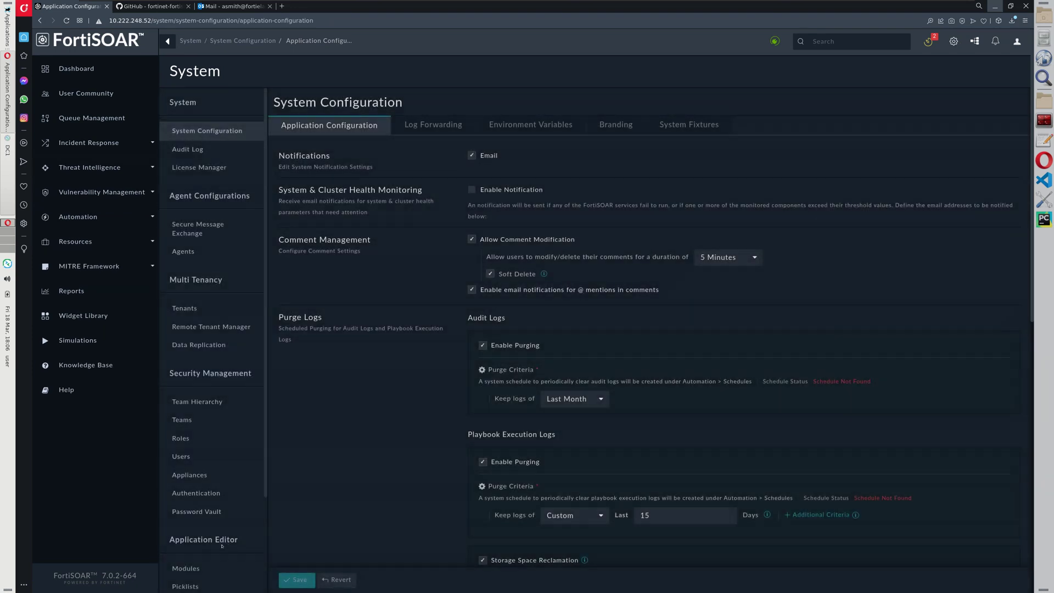
scroll(216, 494, "down", 3)
scroll(216, 544, "down", 1)
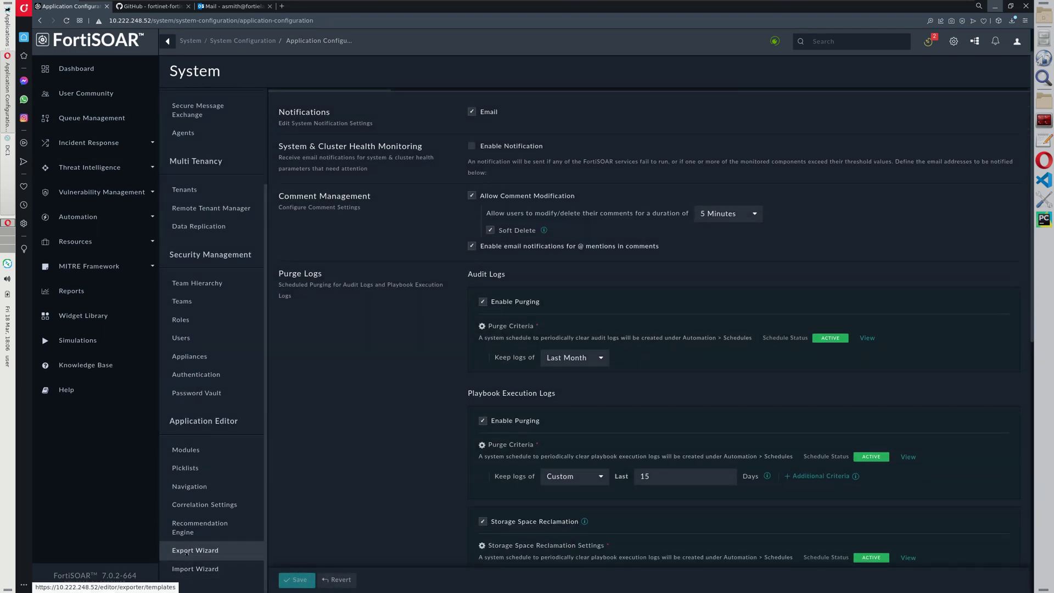
left_click(188, 569)
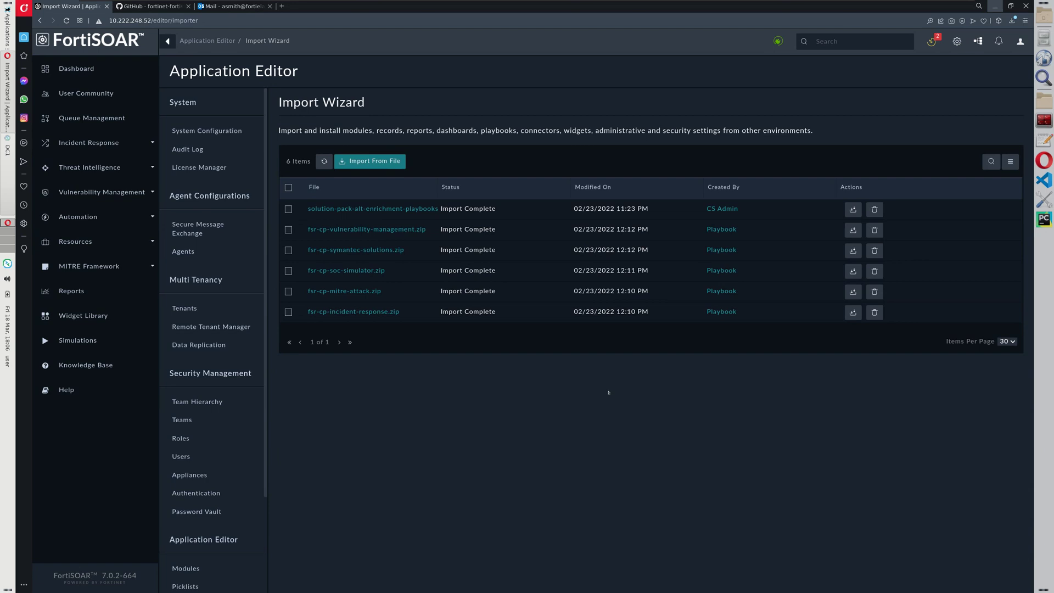
left_click(373, 161)
left_click(552, 302)
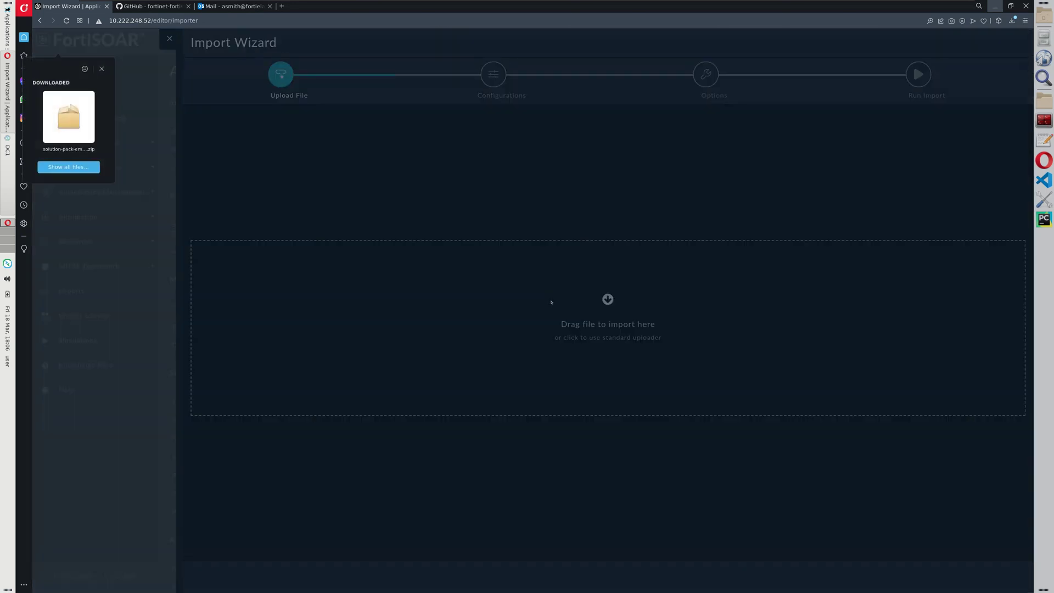
left_click_drag(68, 127, 582, 321)
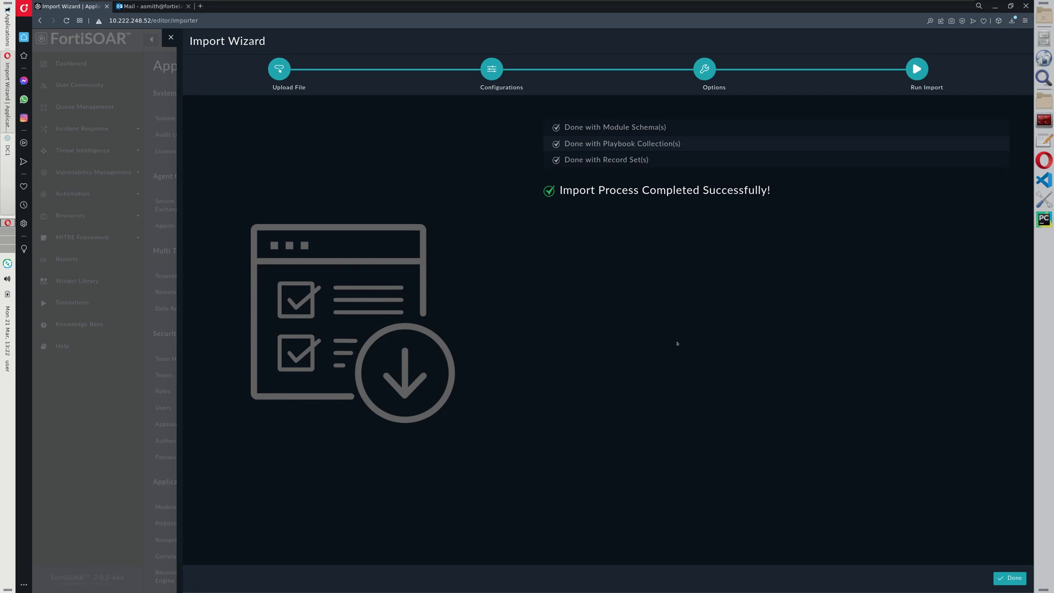
left_click(1015, 579)
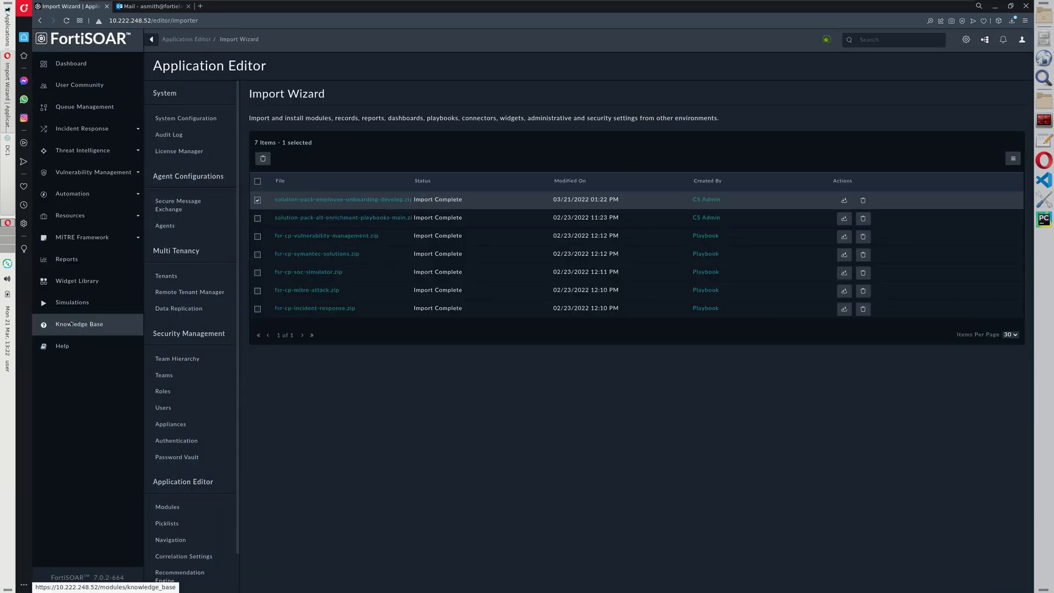
Step: Open the Employee On/Off-Boarding simulation scenario, then bring DC1's Active Directory Users and Computers forward
left_click(72, 302)
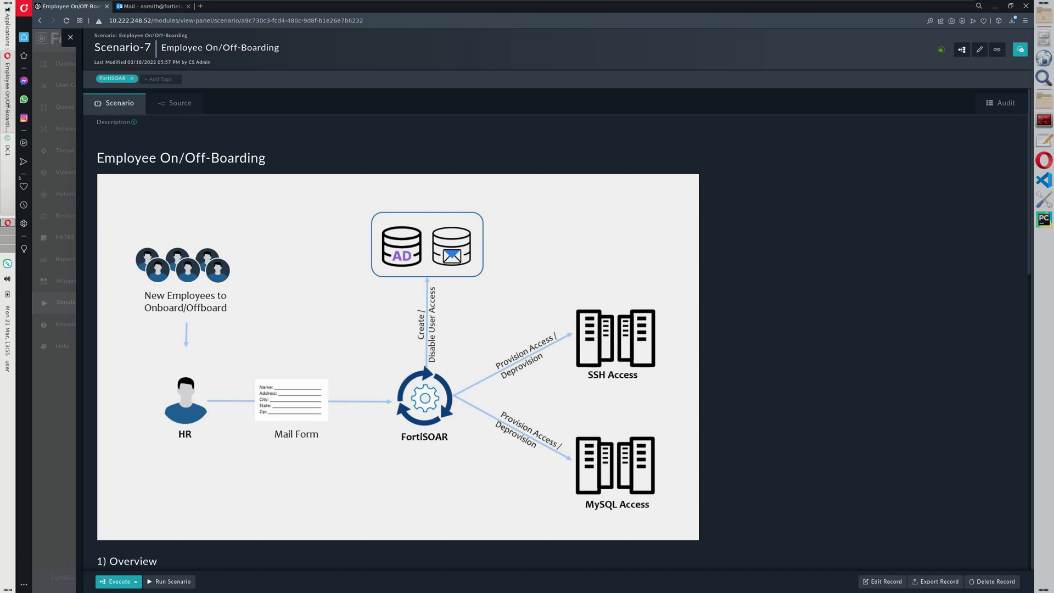
left_click(7, 175)
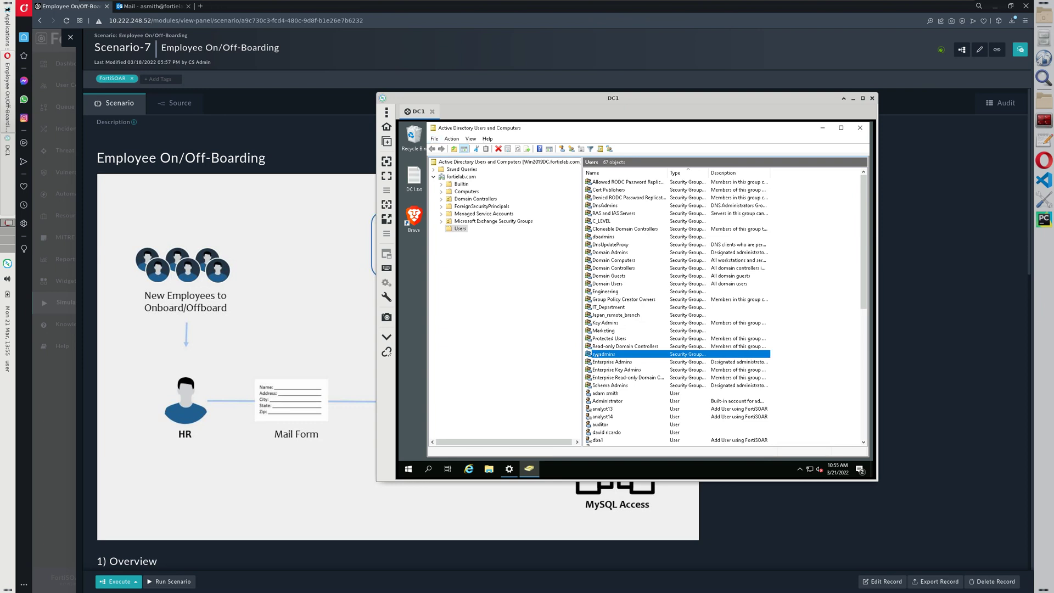
Step: Read the playbook IDs in the sysadmins group's Properties notes, then return to the FortiSOAR scenario
right_click(596, 356)
left_click(616, 432)
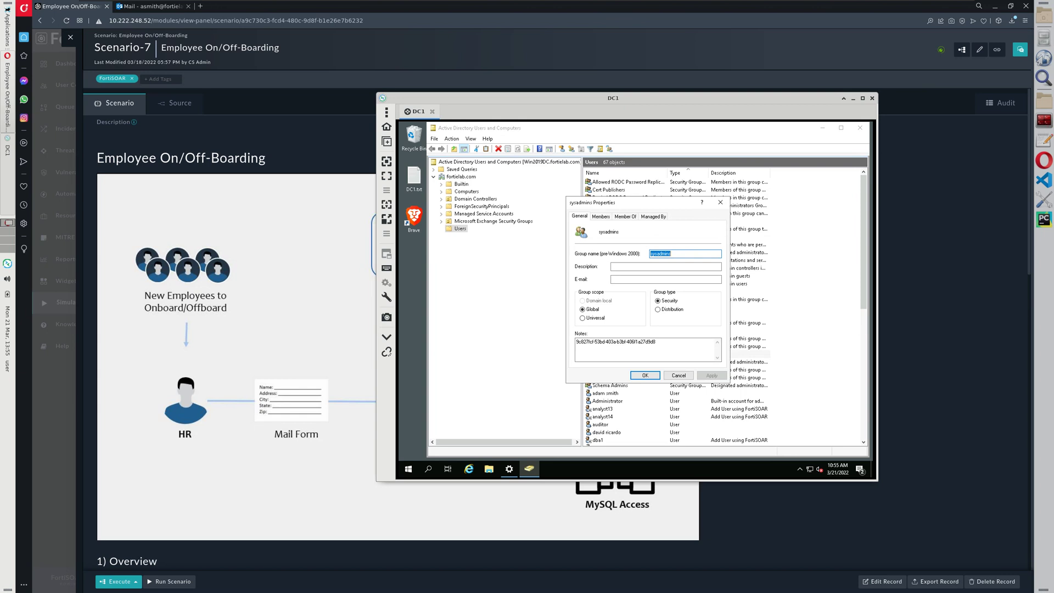
left_click(720, 202)
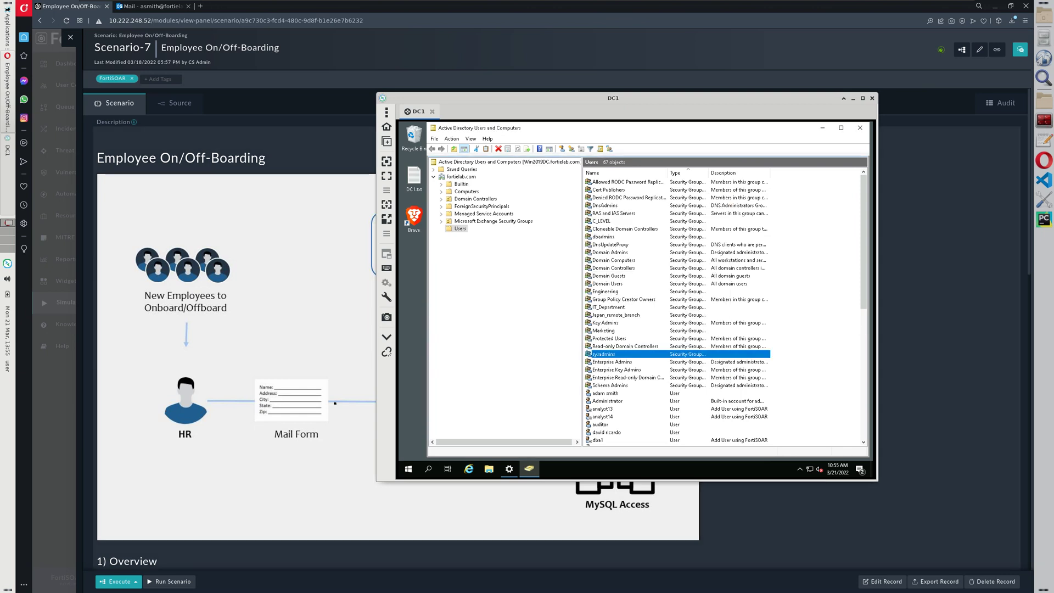
left_click(242, 224)
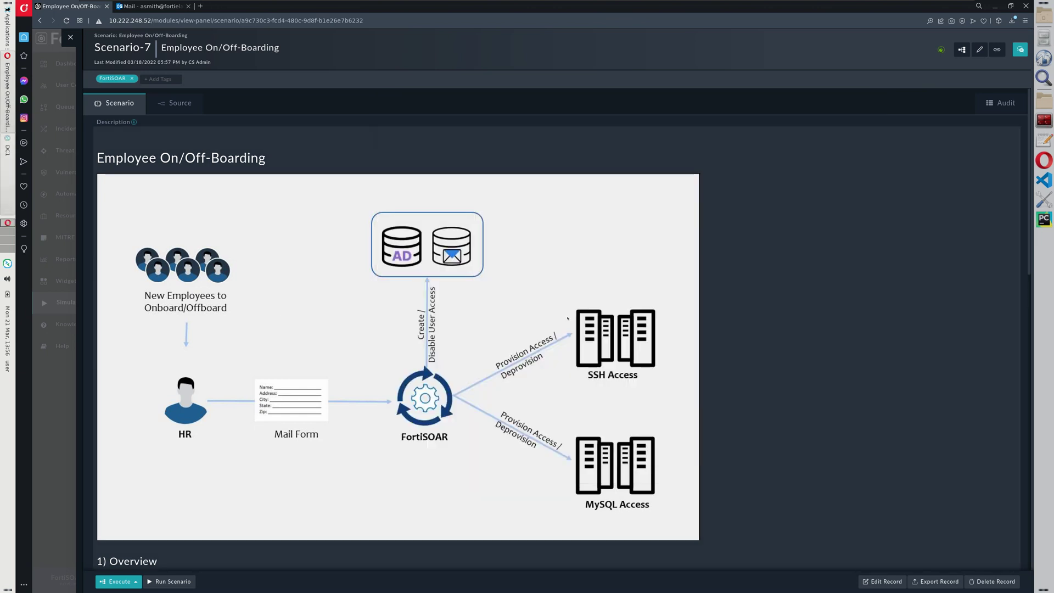
left_click(456, 394)
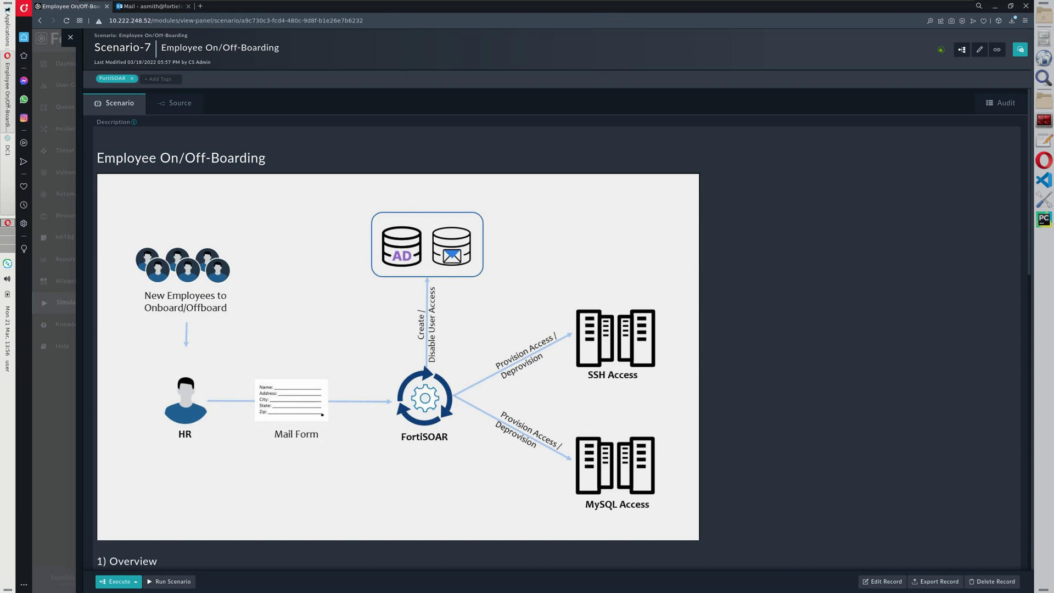
scroll(322, 414, "down", 13)
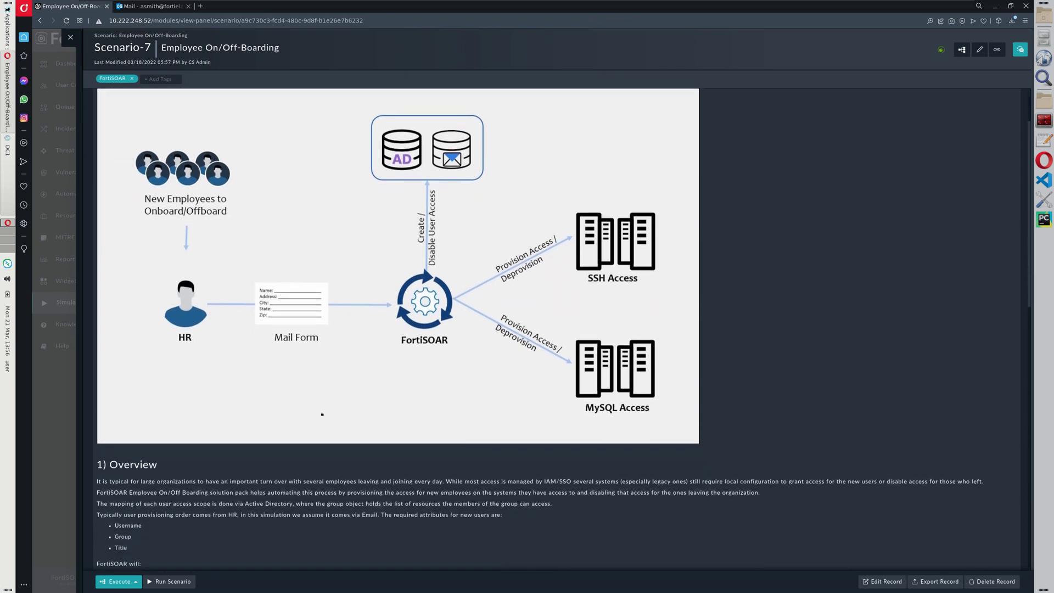
scroll(321, 413, "down", 3)
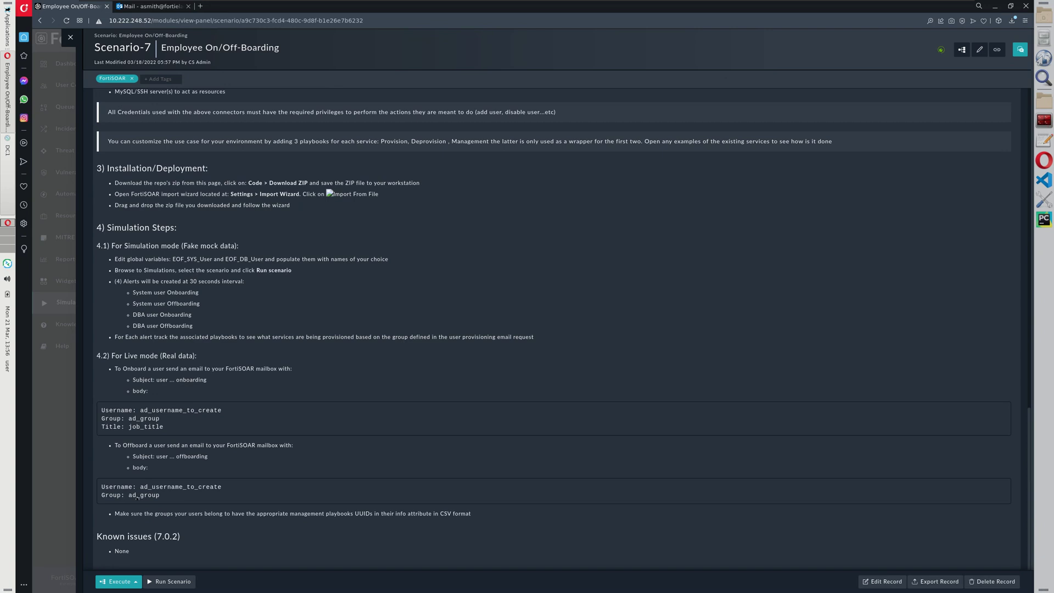
scroll(340, 448, "up", 15)
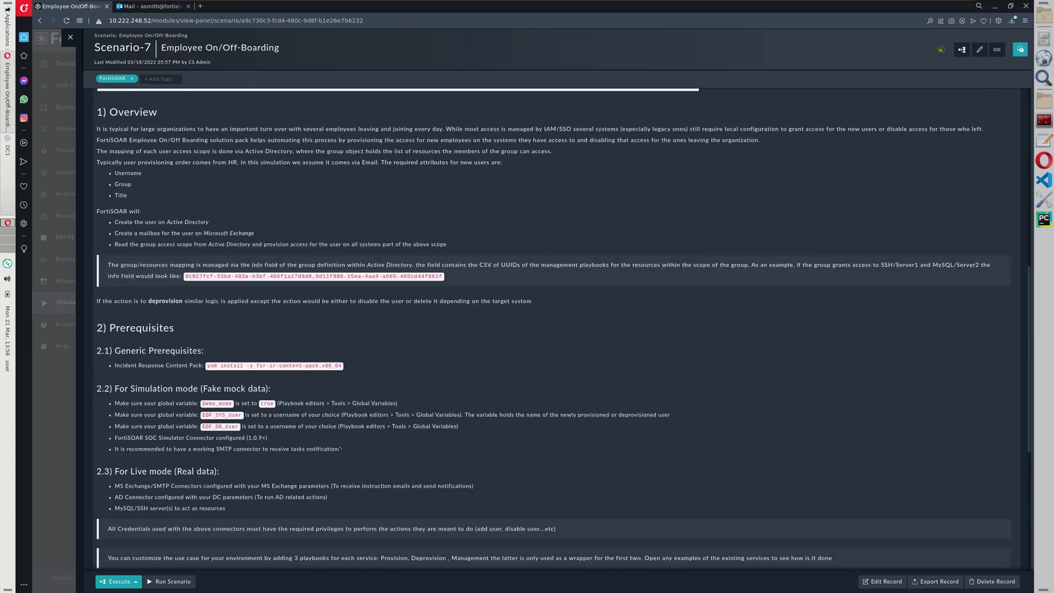
scroll(326, 445, "up", 4)
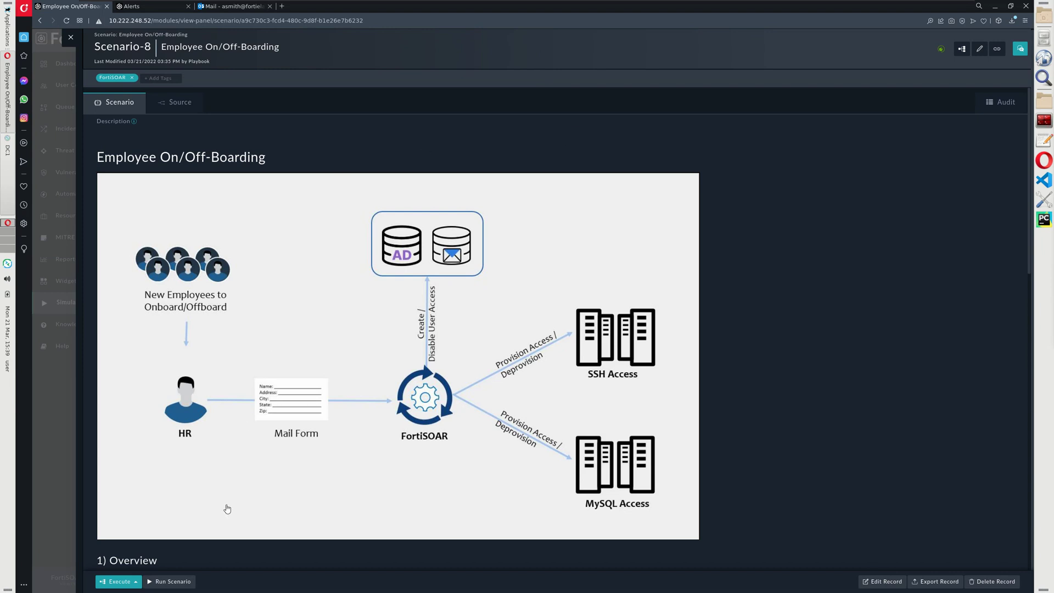
Step: Run the Employee On/Off-Boarding scenario and check the mailbox for new emails
left_click(164, 582)
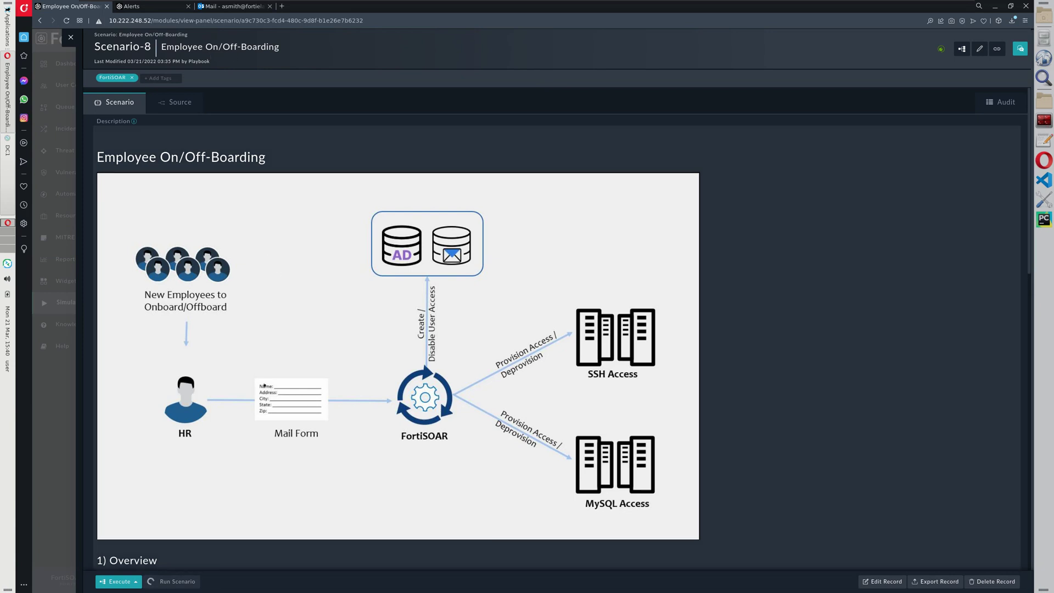
left_click(231, 8)
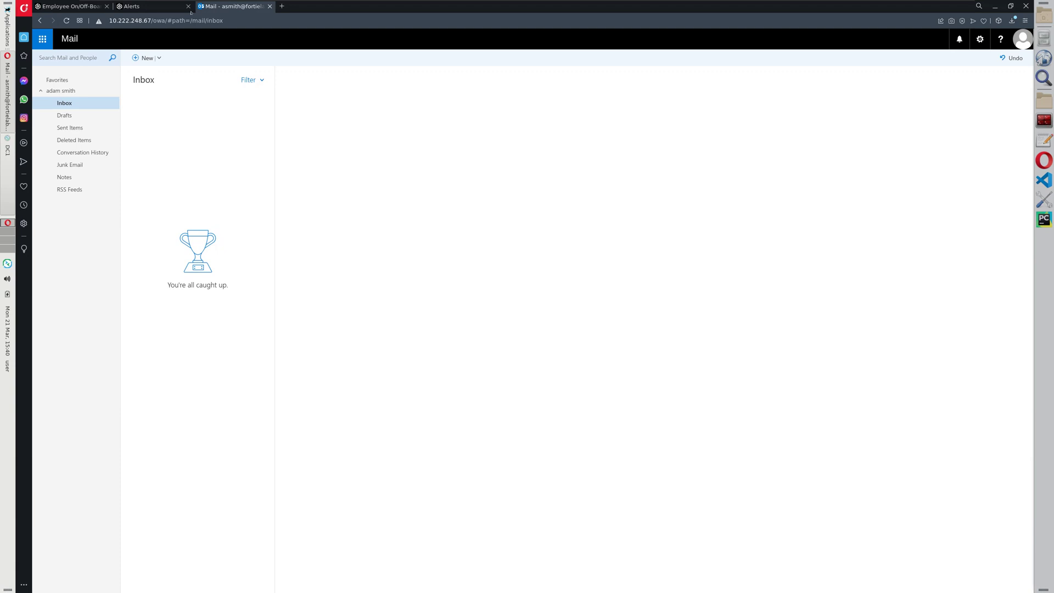
left_click(69, 6)
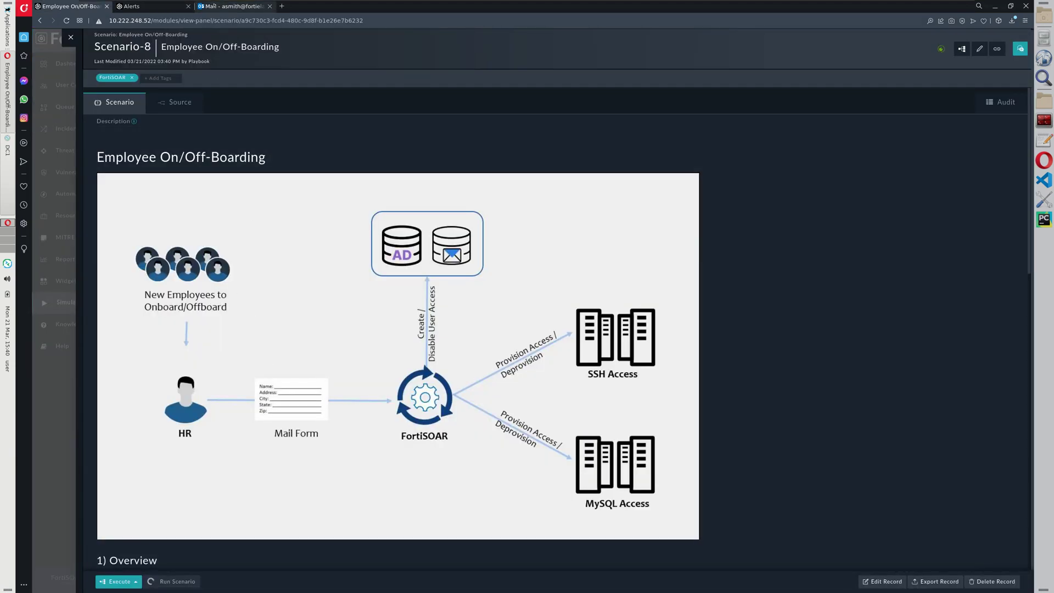
Step: Confirm onboarding Alert-80's Onboard Employee playbook finished, then view the task report in the inbox
left_click(145, 6)
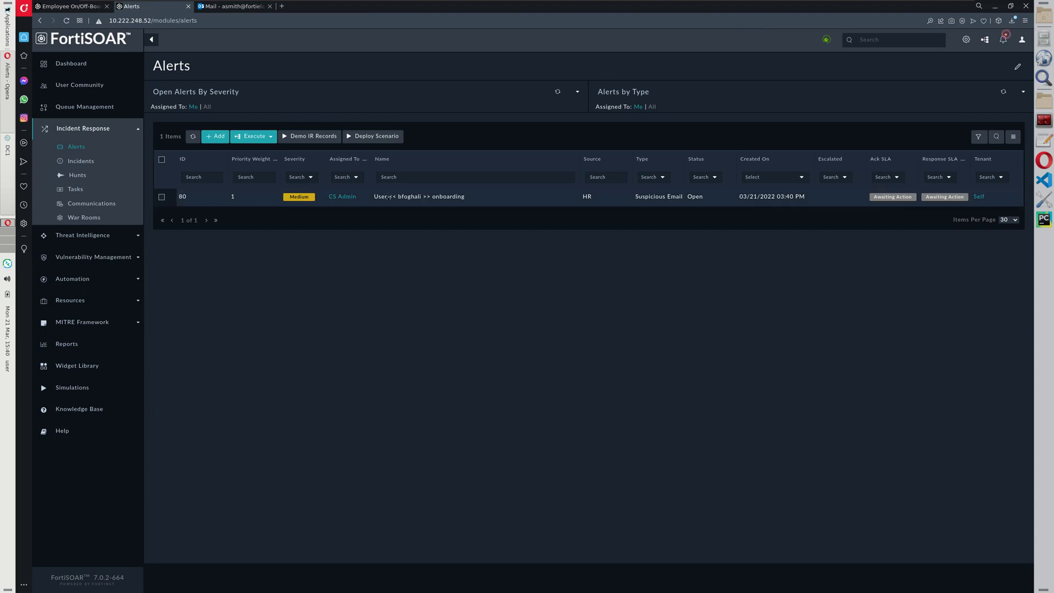
left_click(389, 196)
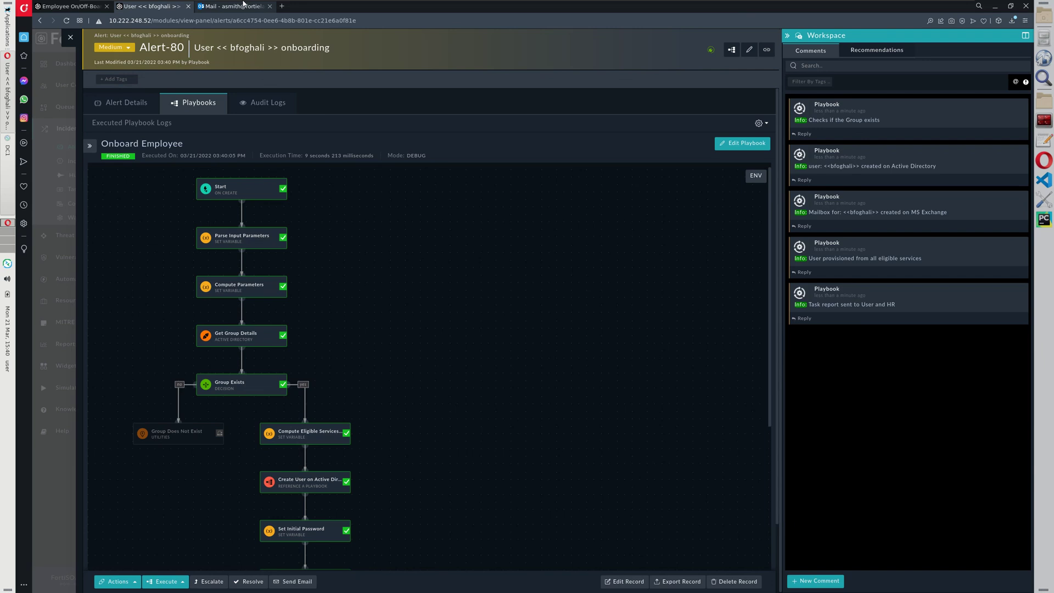
left_click(231, 6)
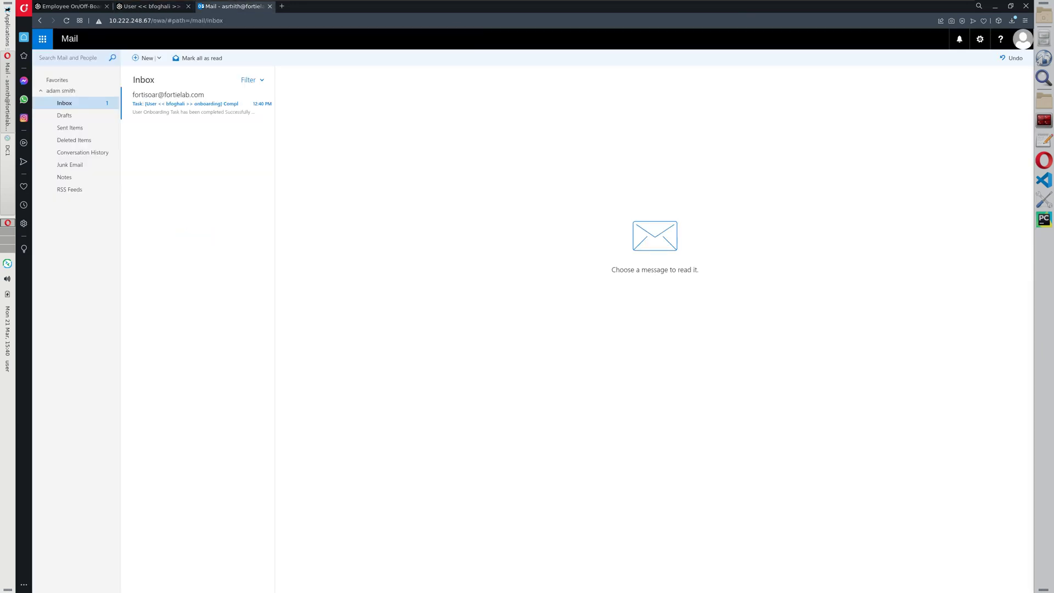
Step: Read the first user's onboarding and offboarding emails and copy the server name Solar-Web-2.fortielab.com
left_click(181, 103)
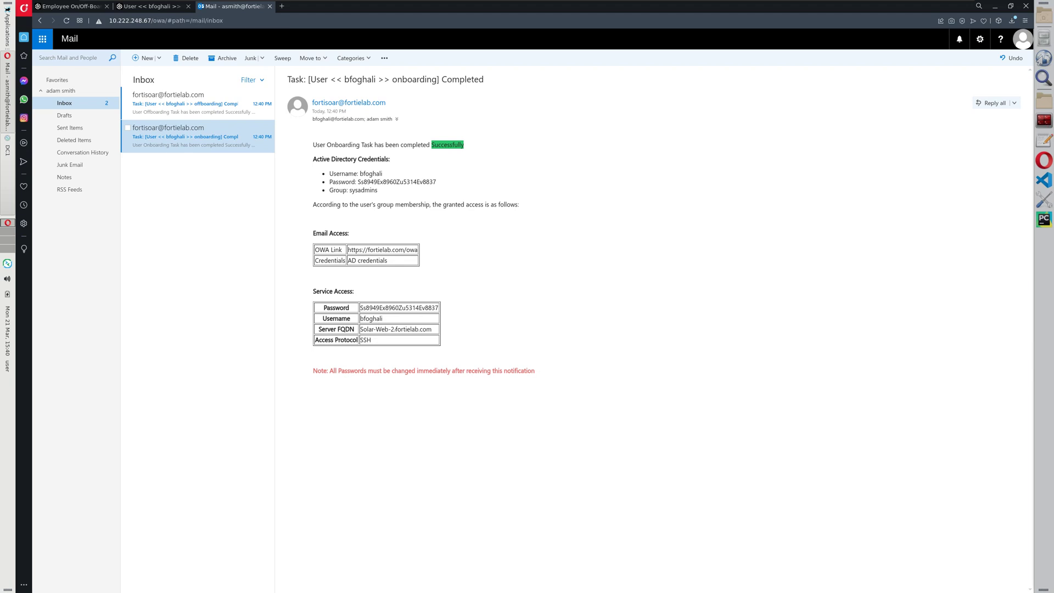
left_click(188, 113)
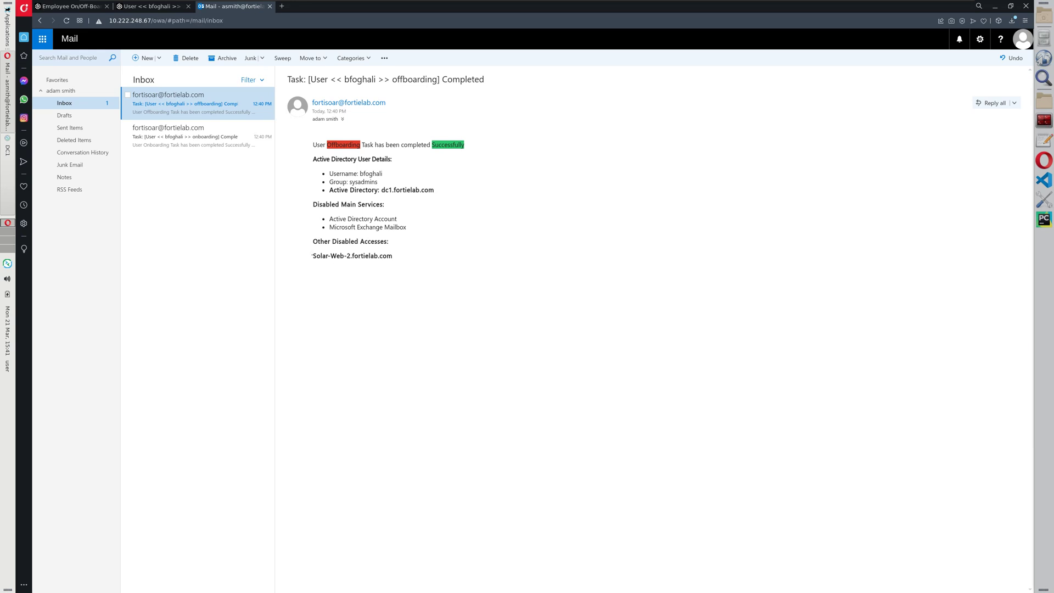
left_click_drag(312, 255, 393, 257)
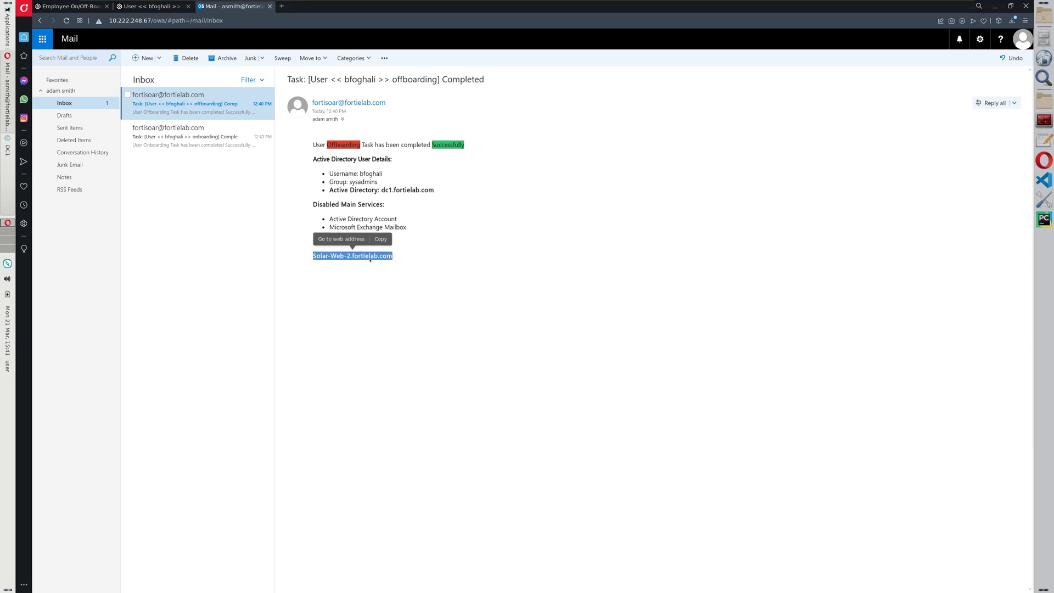
left_click(376, 238)
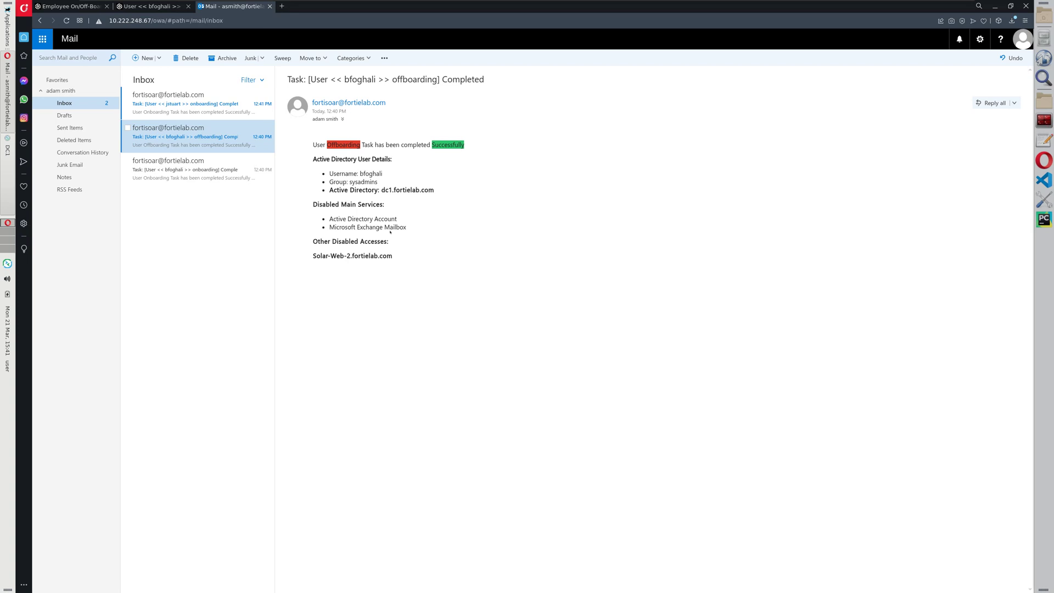
Step: Read the second user's onboarding and offboarding completion emails, then return to Alert-80's playbook log
left_click(175, 103)
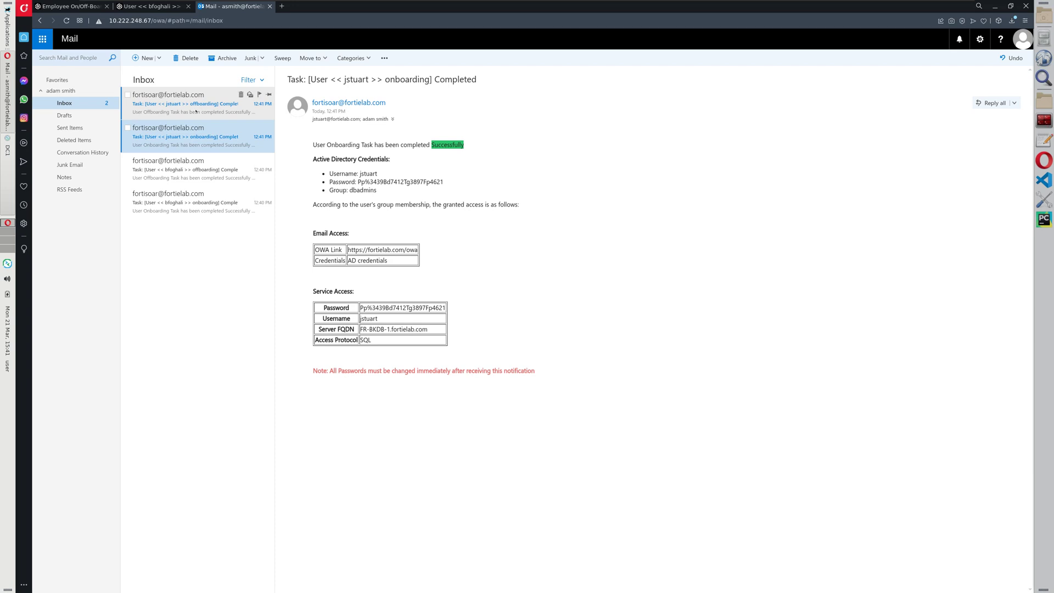
left_click(190, 109)
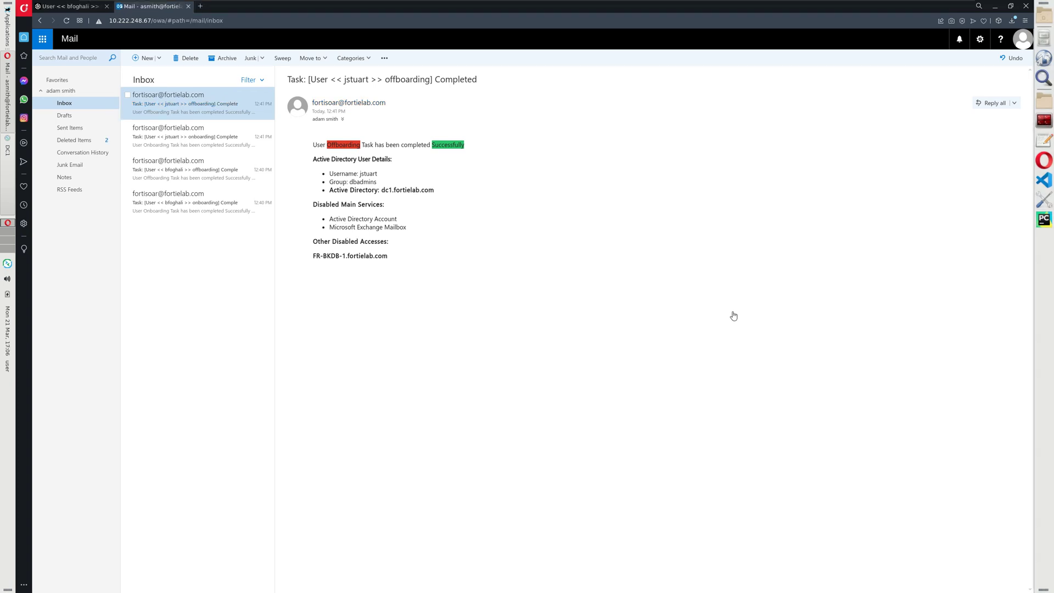
left_click(78, 7)
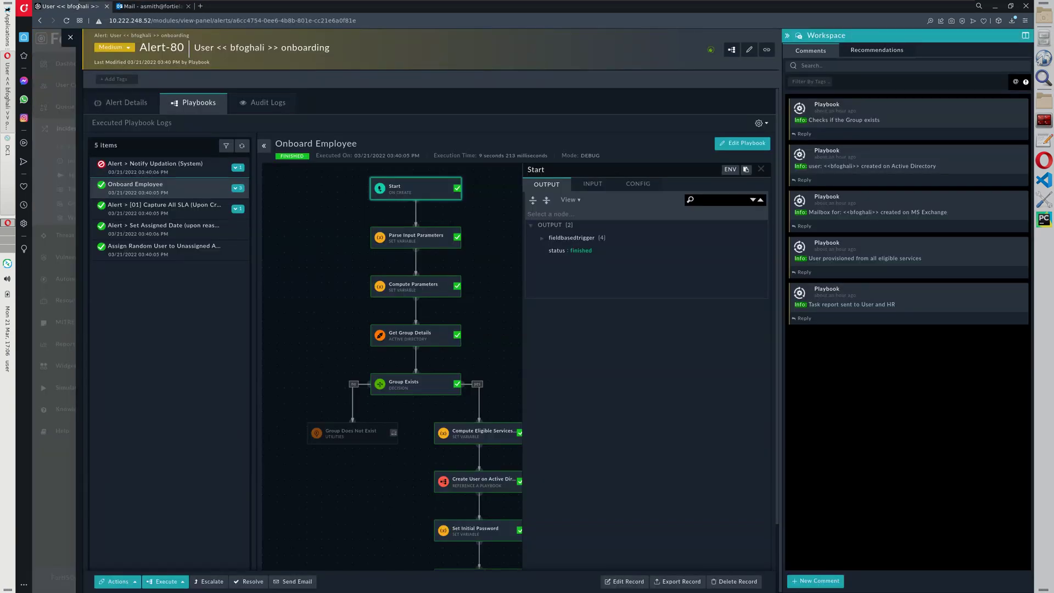
Step: Expand Get Group Details output to the sysadmins attributes: Global Security Group with 9 members
left_click(424, 340)
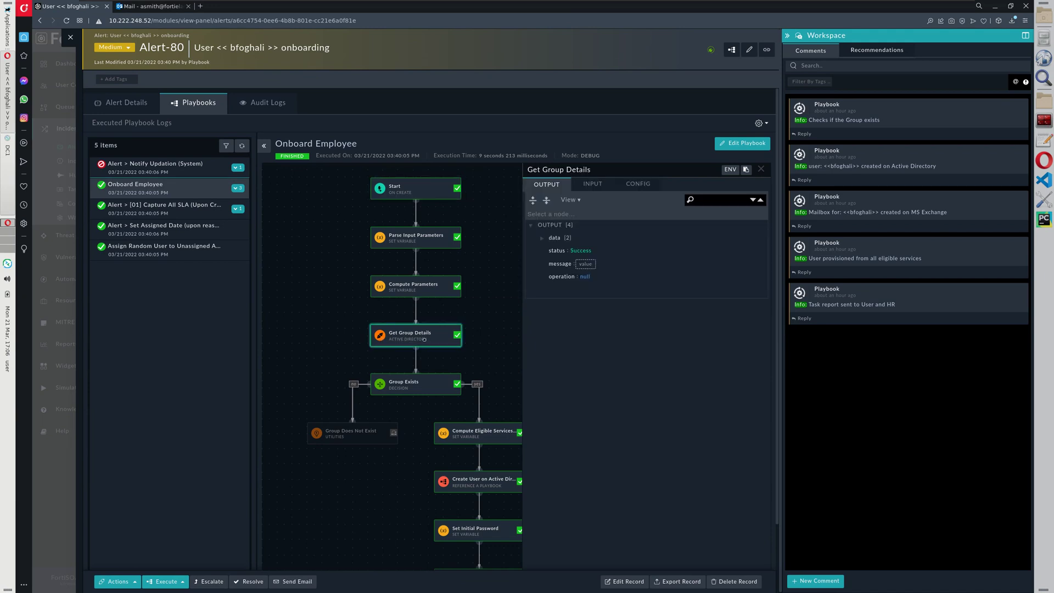
left_click(542, 239)
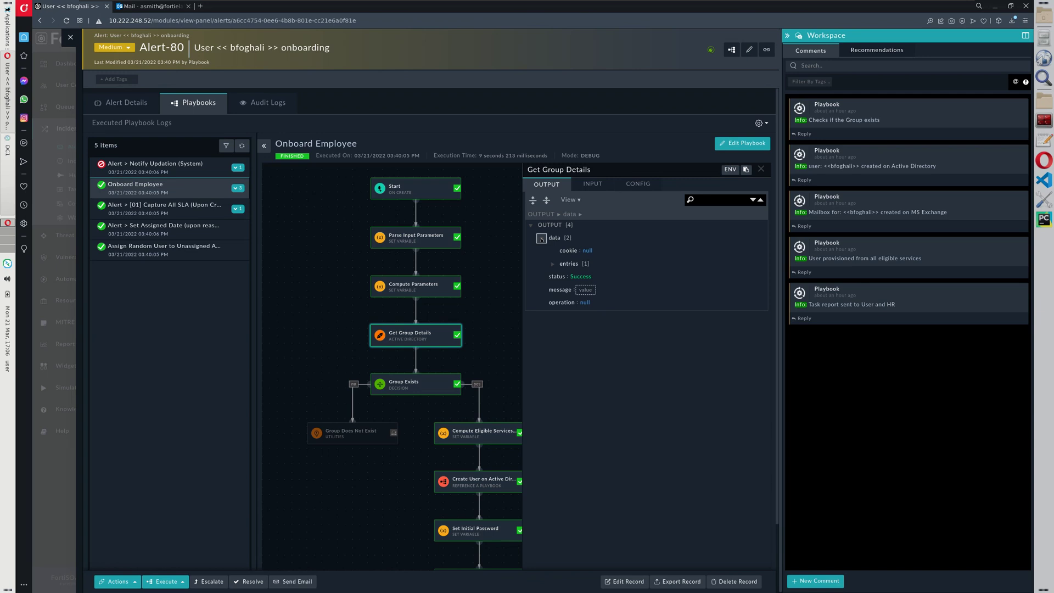
left_click(551, 264)
left_click(562, 277)
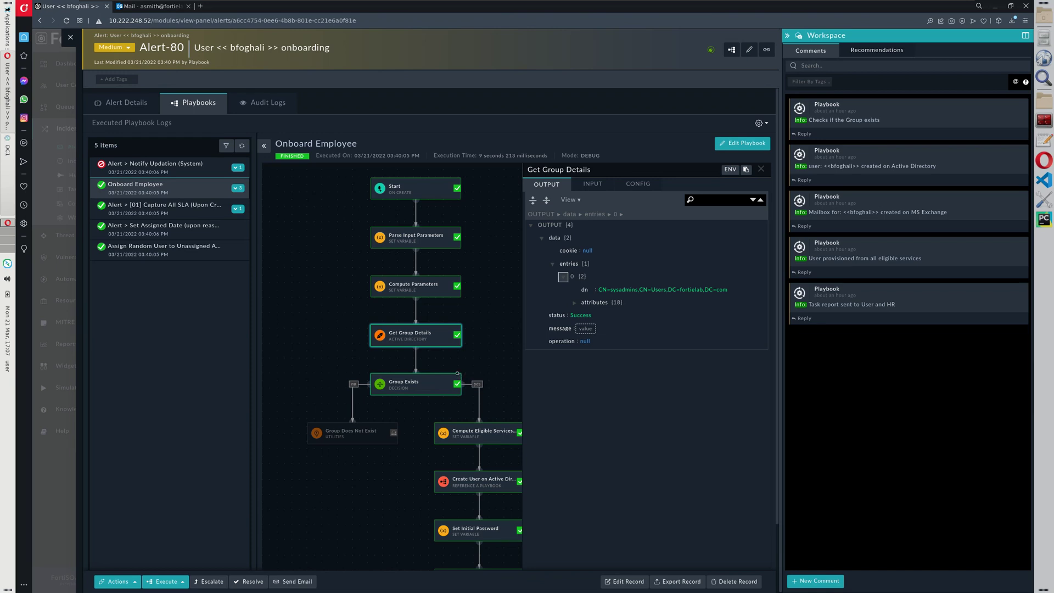
left_click(572, 302)
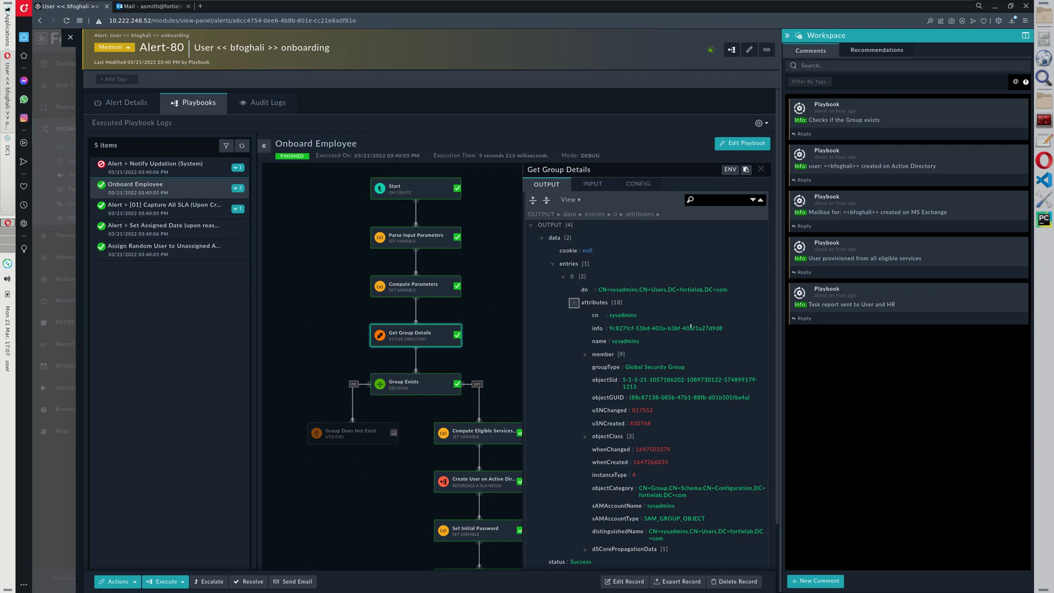
scroll(461, 487, "down", 3)
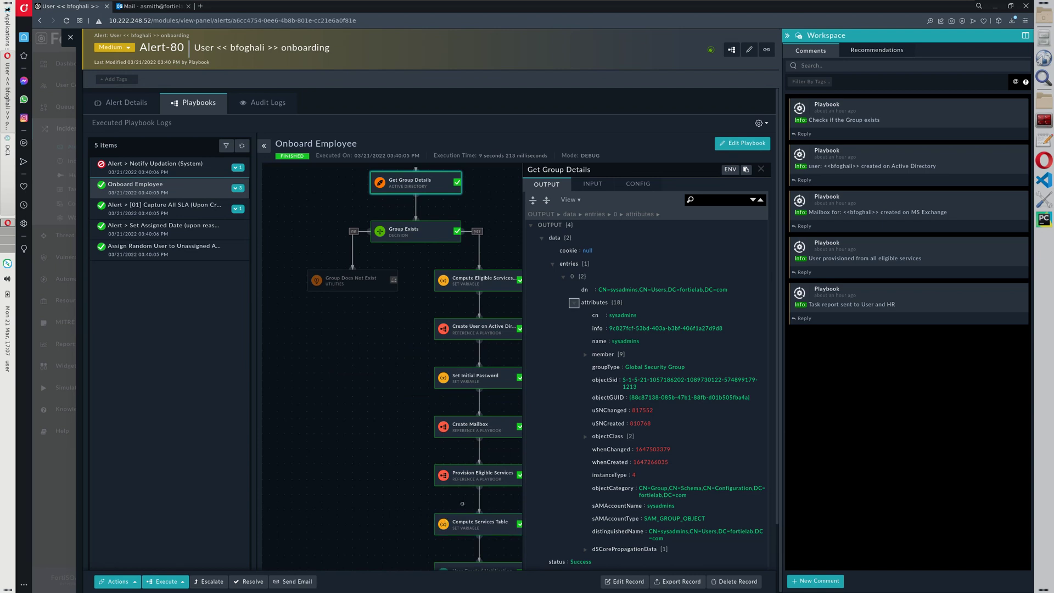
scroll(463, 503, "up", 1)
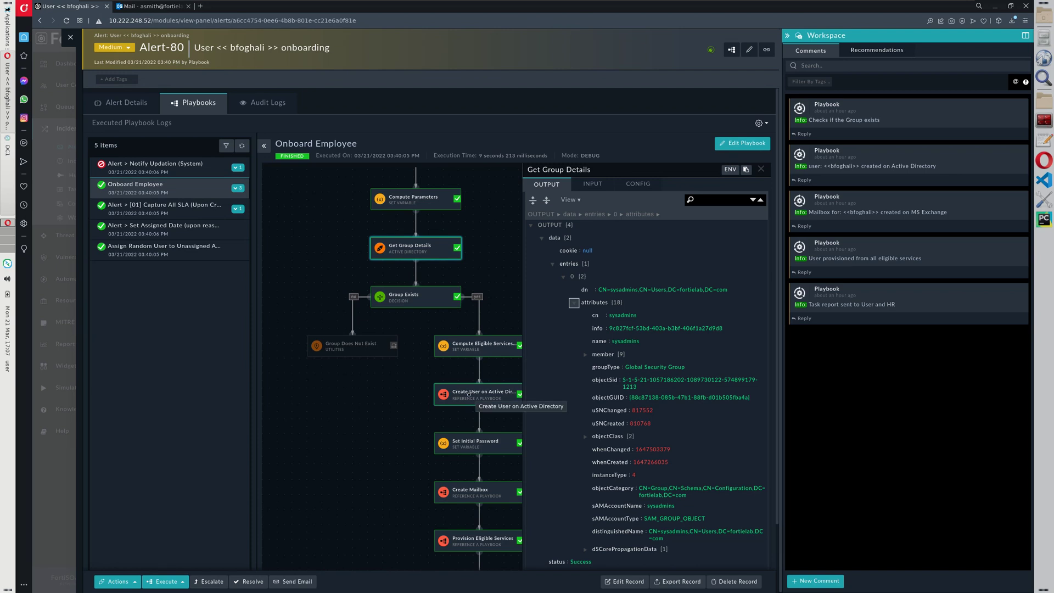
scroll(469, 393, "down", 1)
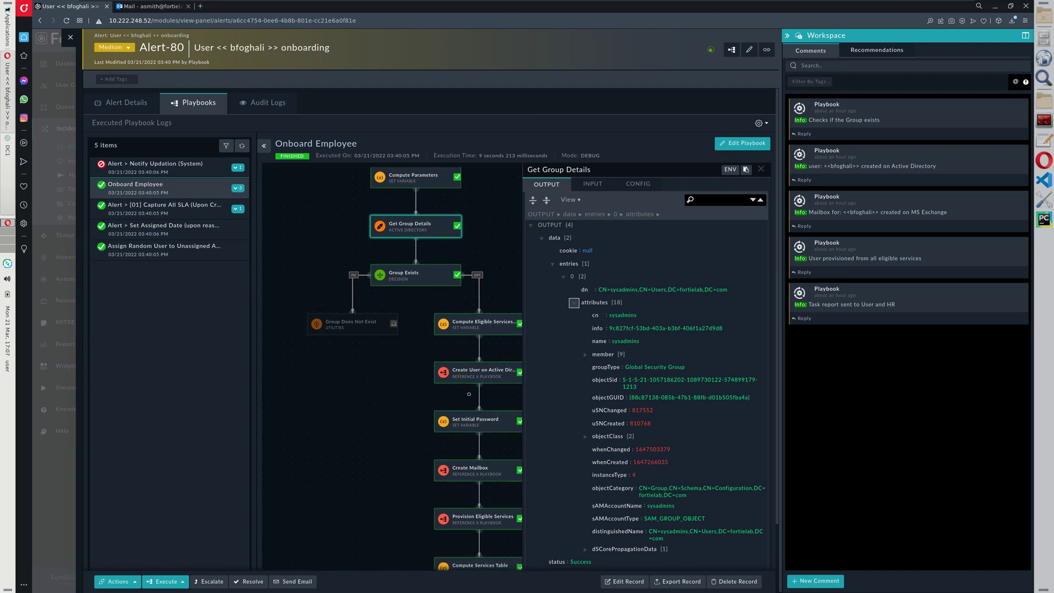
scroll(468, 394, "down", 4)
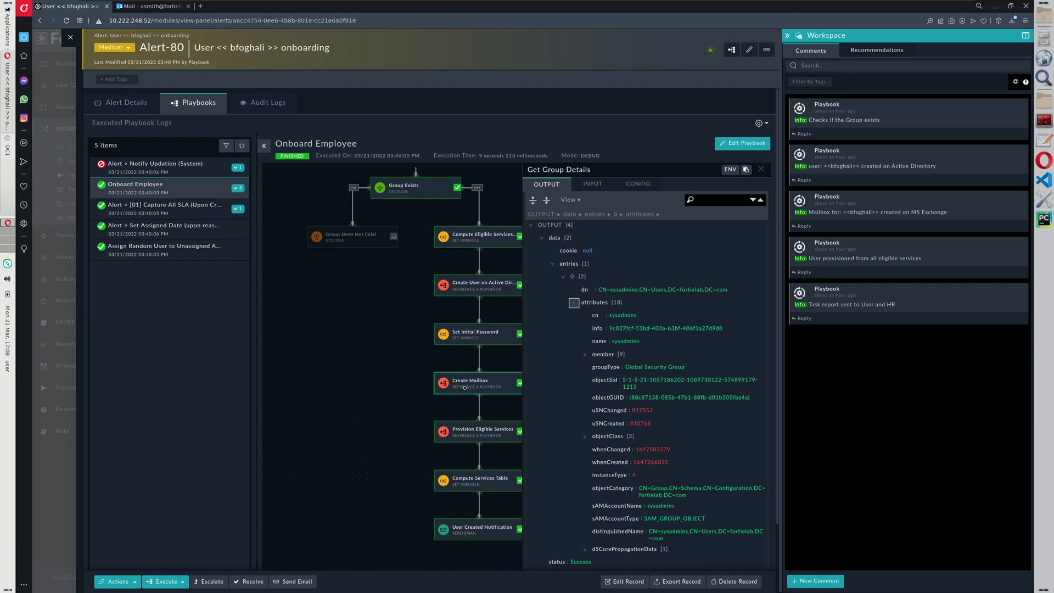
scroll(465, 387, "down", 1)
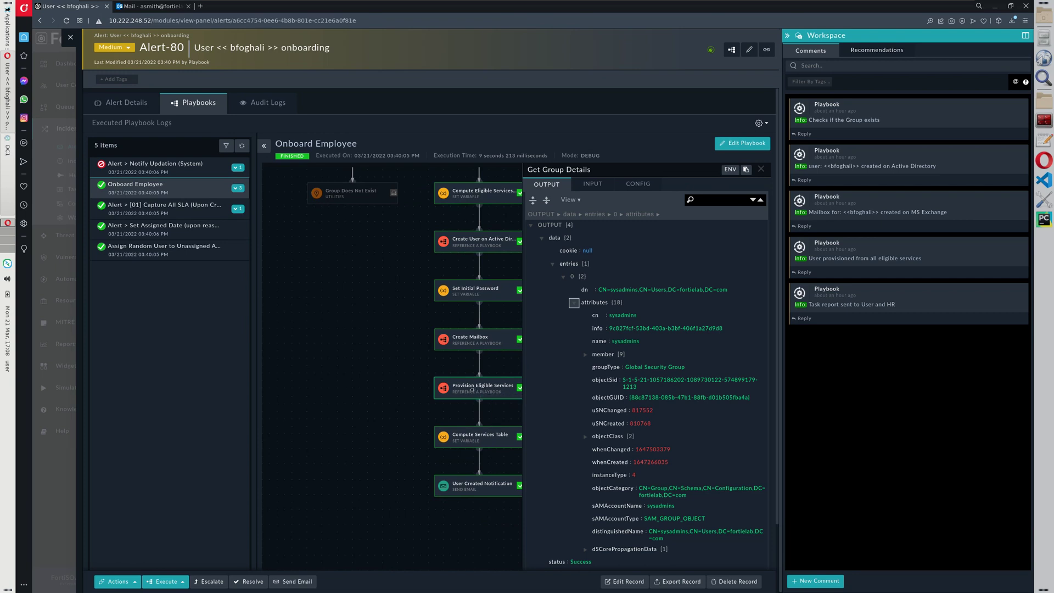
Step: Expand Provision Eligible Services output to reveal the generated SSH credentials on Solar-Web-2.fortielab.com
left_click(476, 388)
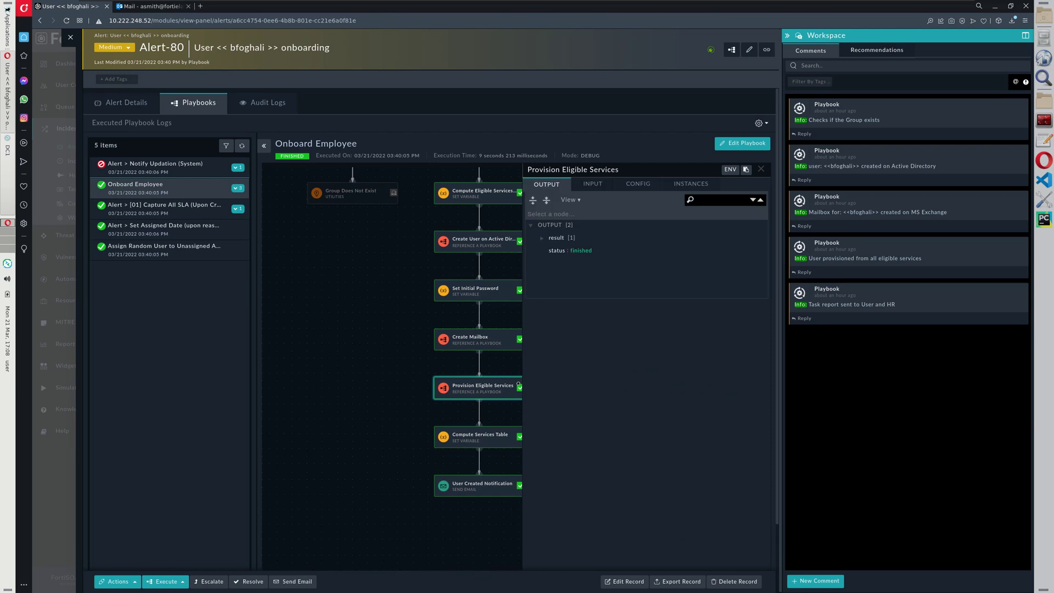
left_click(540, 238)
left_click(550, 251)
left_click(564, 265)
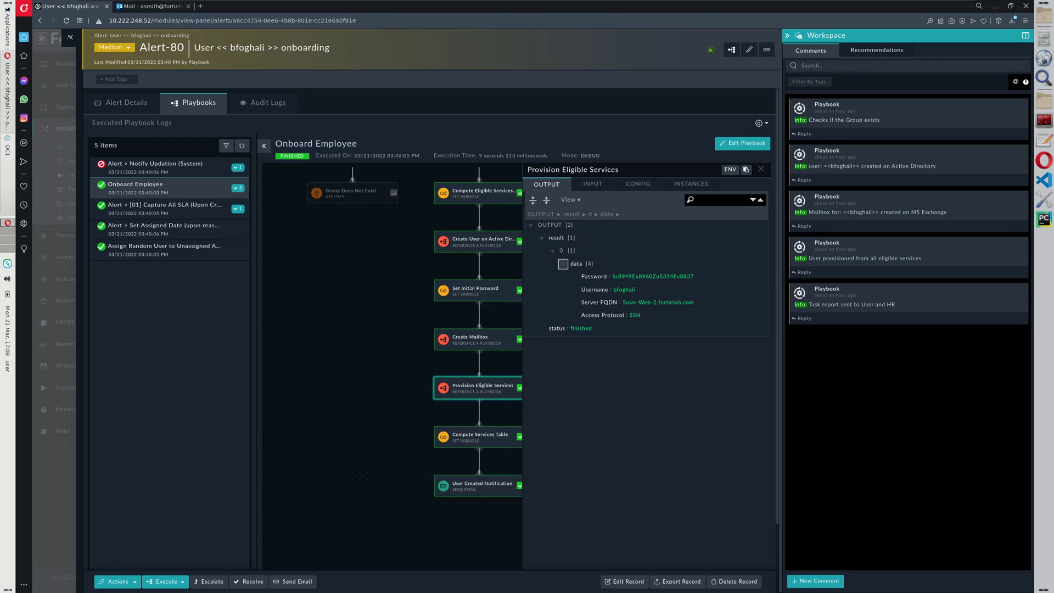
Step: Open offboarding Alert-81 and review its finished Offboard Employee run through User Offboarded Notification
left_click(70, 36)
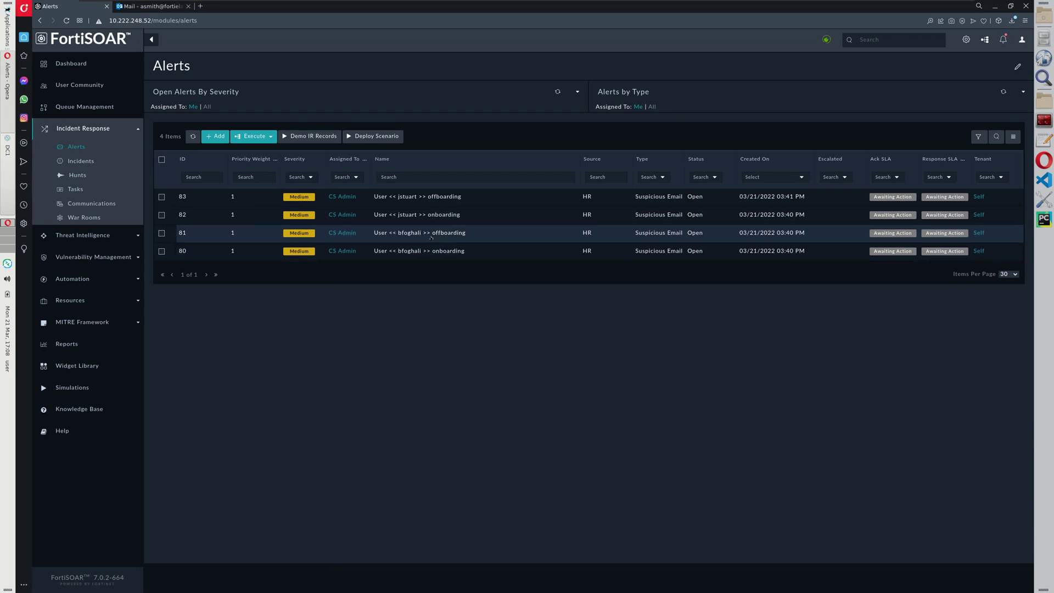
left_click(430, 238)
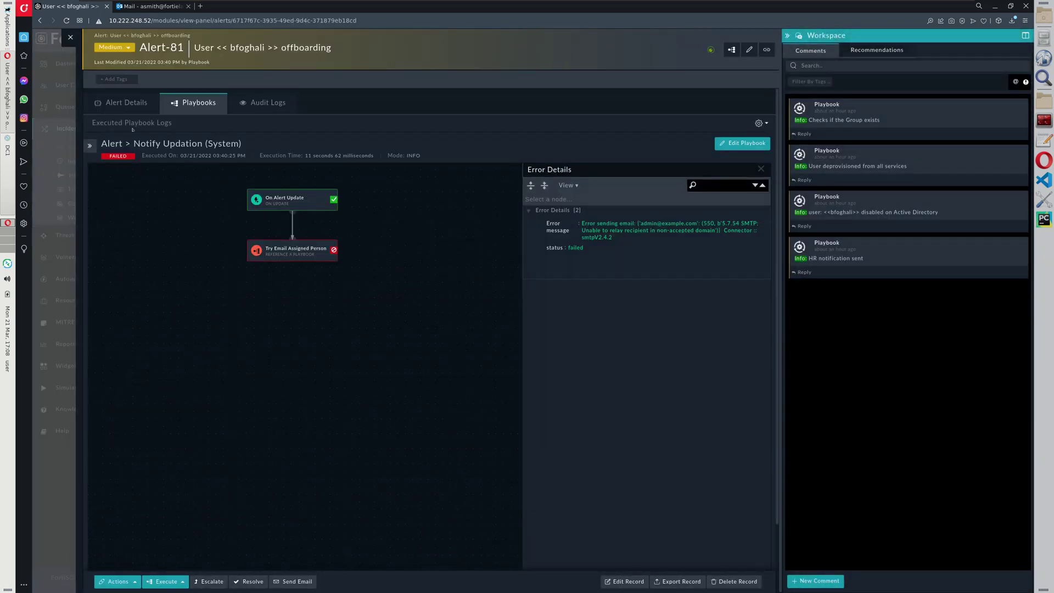
left_click(88, 146)
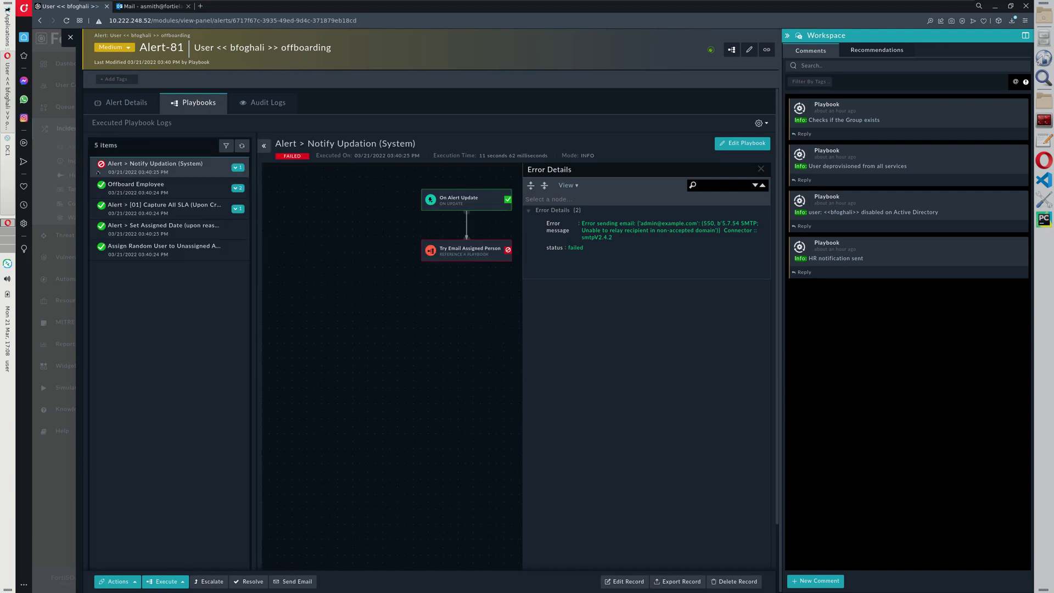
left_click(136, 190)
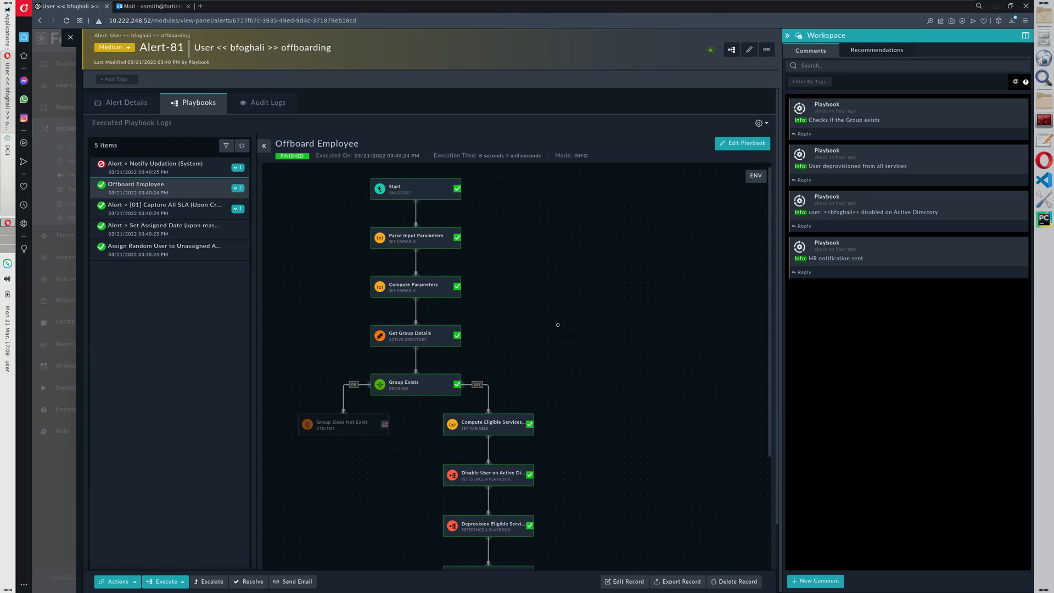
scroll(559, 325, "down", 3)
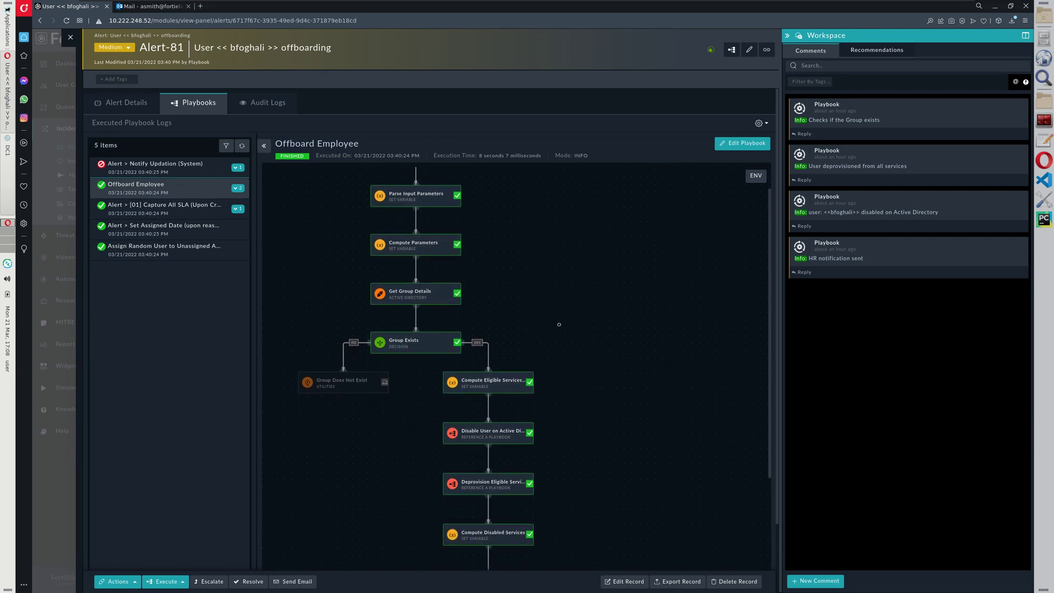
scroll(559, 324, "up", 2)
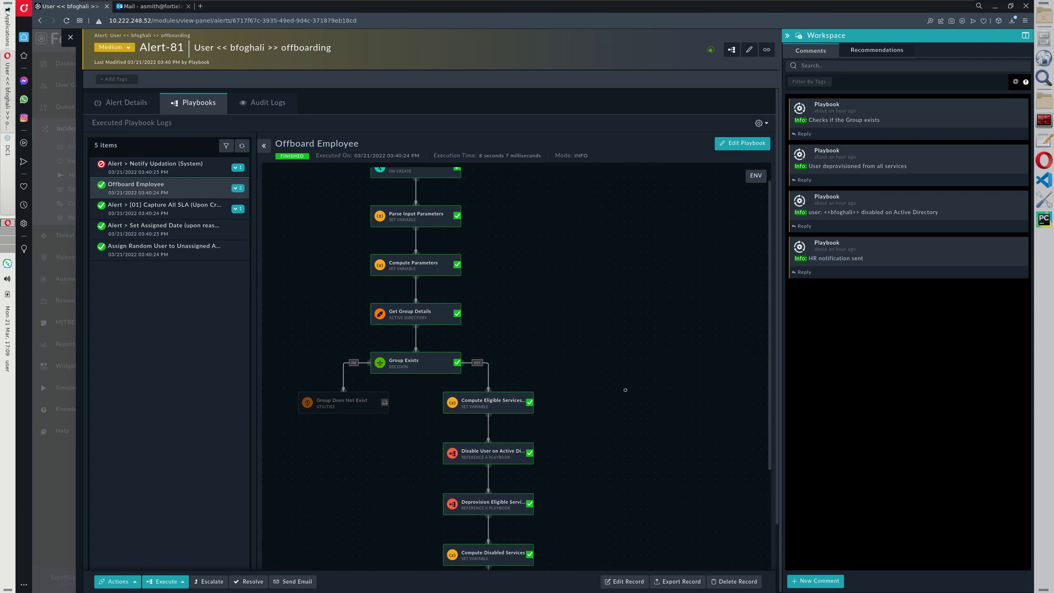
scroll(626, 390, "down", 1)
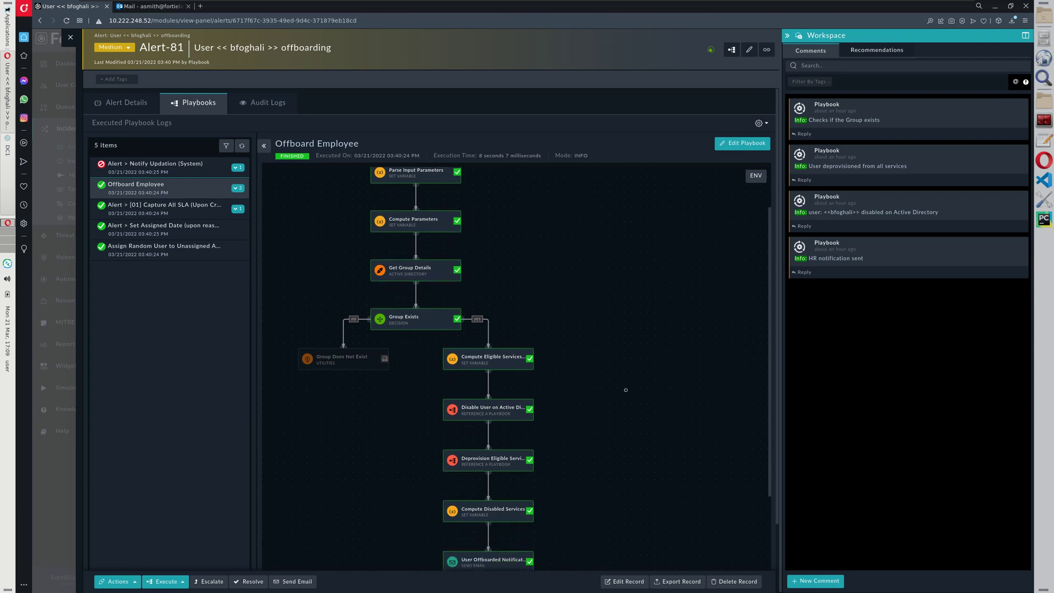
scroll(625, 390, "down", 1)
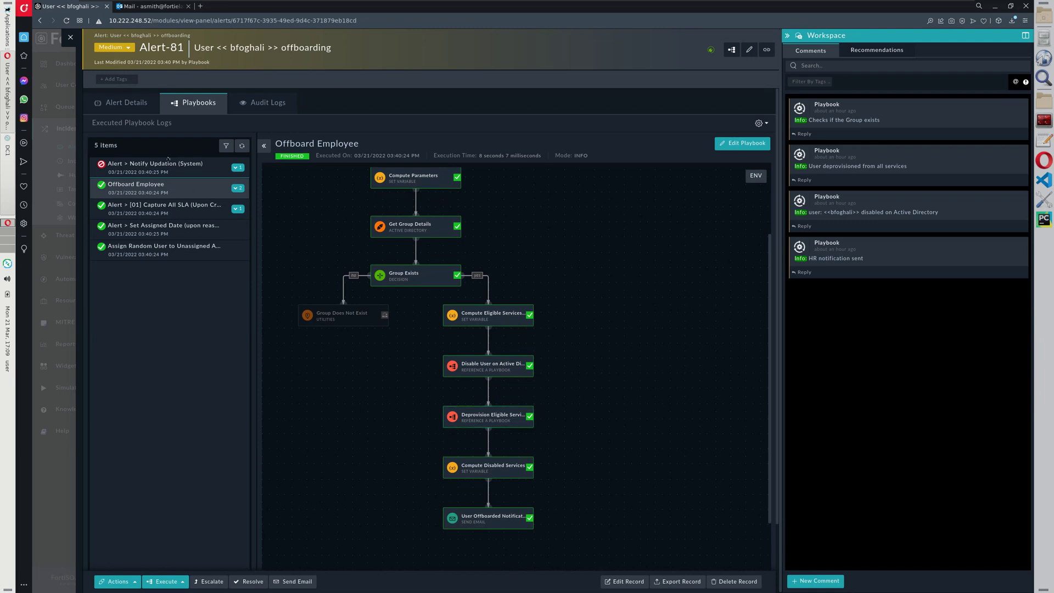
Step: Open onboarding Alert-82 and display its Onboard Employee playbook run log
left_click(70, 37)
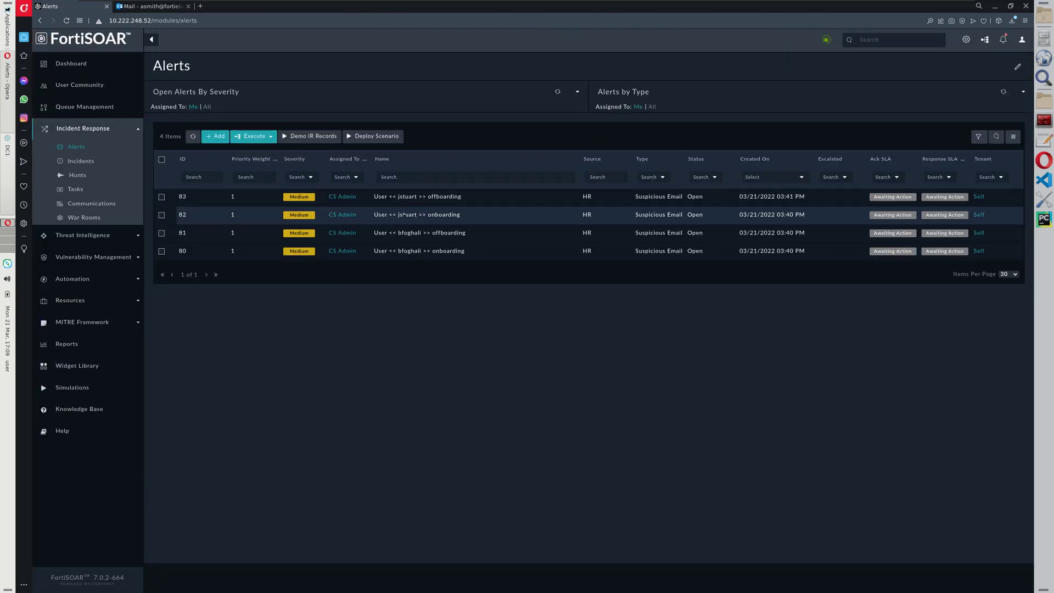
left_click(403, 216)
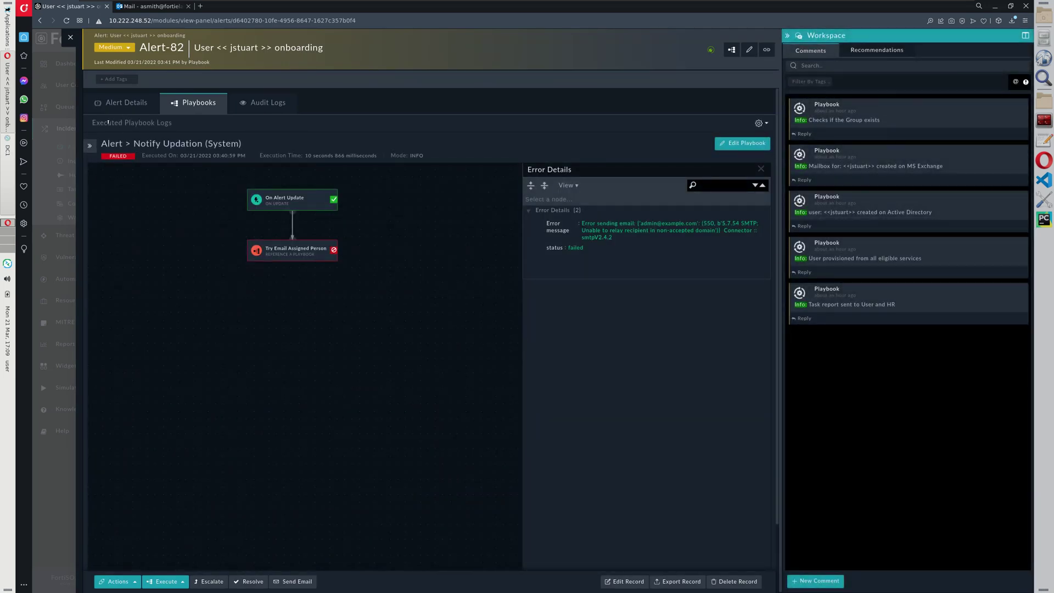
left_click(89, 146)
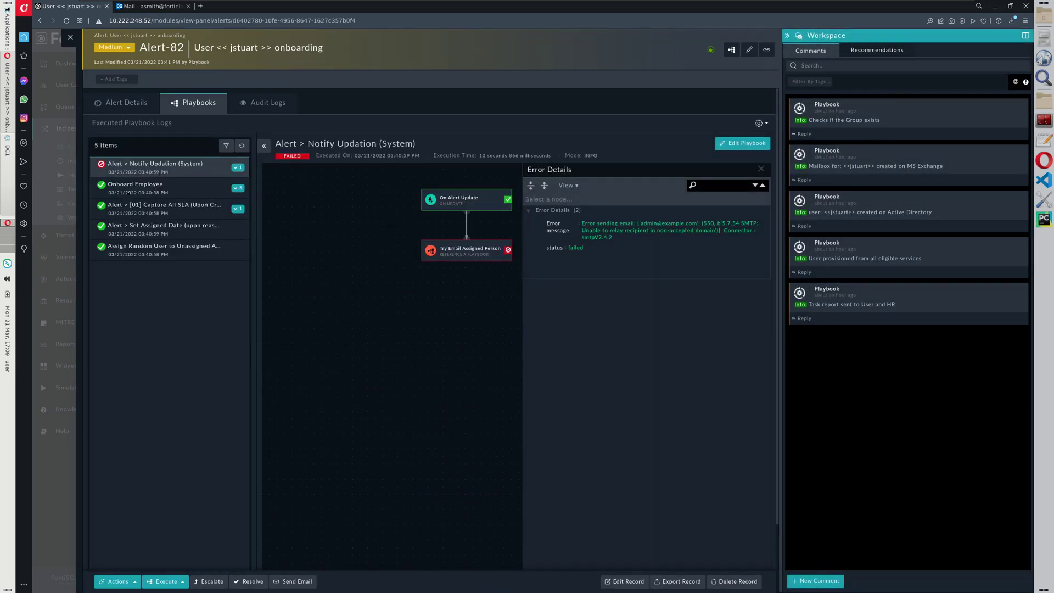
left_click(130, 185)
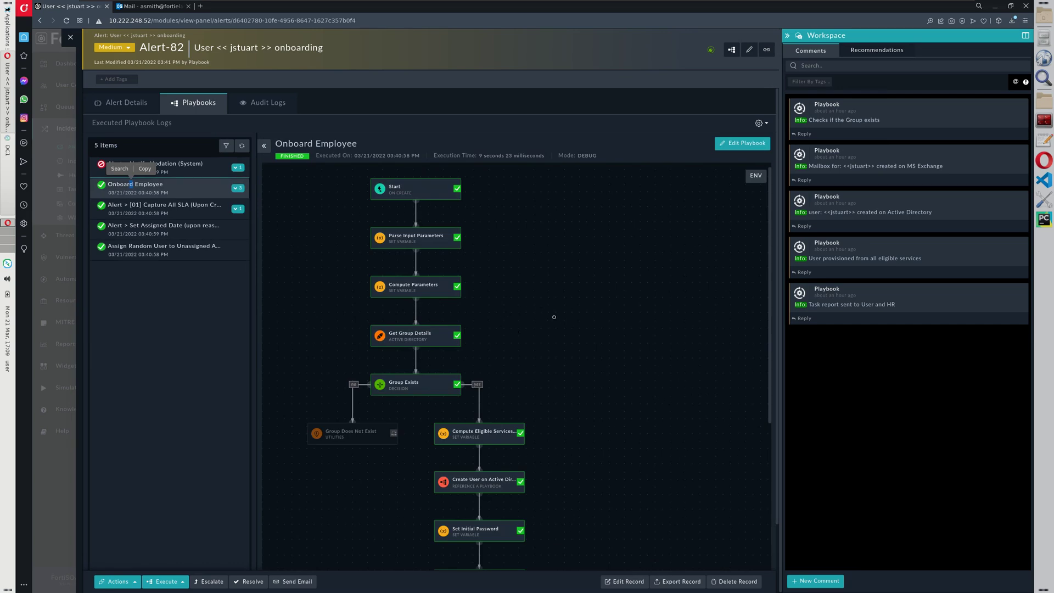
scroll(581, 348, "down", 5)
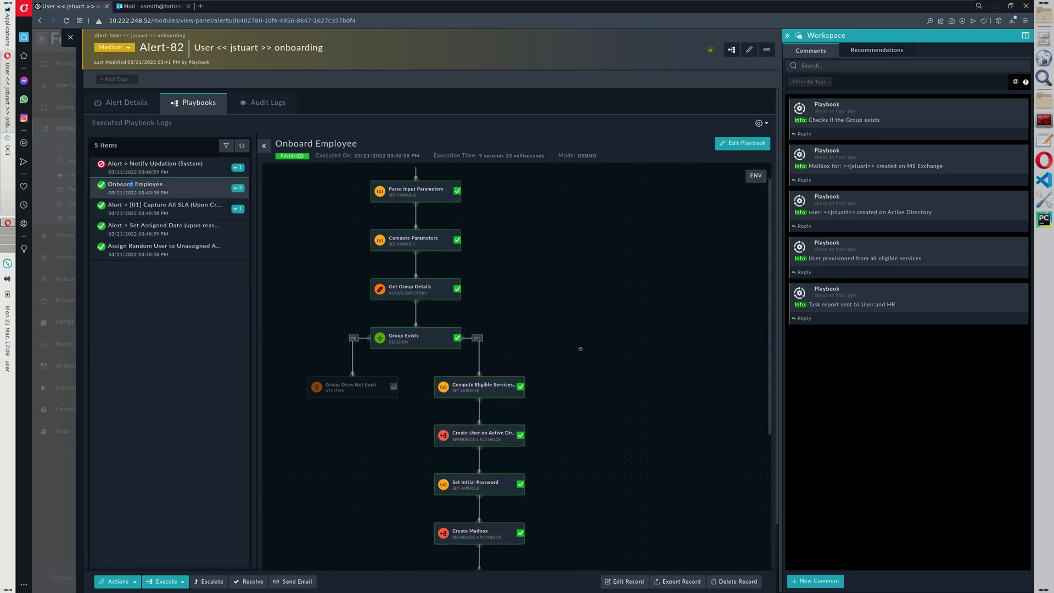
scroll(579, 348, "down", 3)
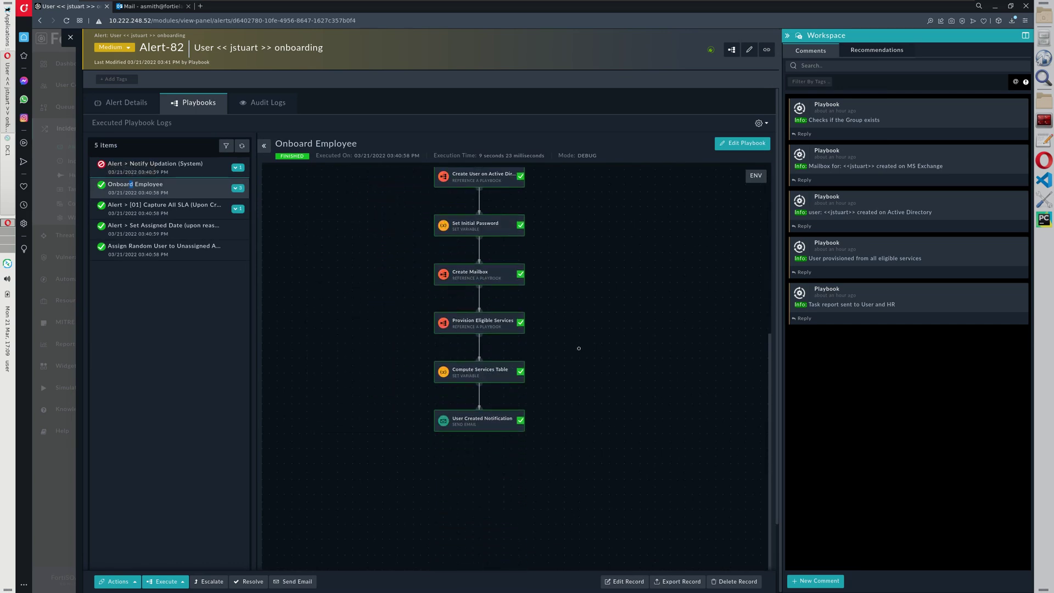
Step: Expand Provision Eligible Services output to show the SQL credentials on FR-BKDB-1.fortielab.com
left_click(523, 330)
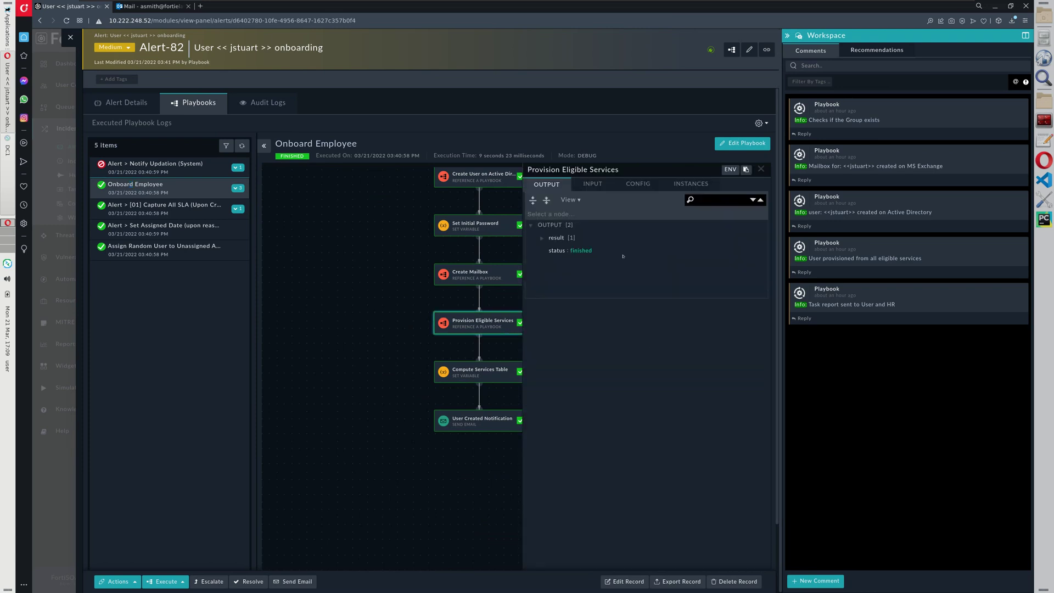
left_click(540, 237)
left_click(551, 251)
left_click(563, 265)
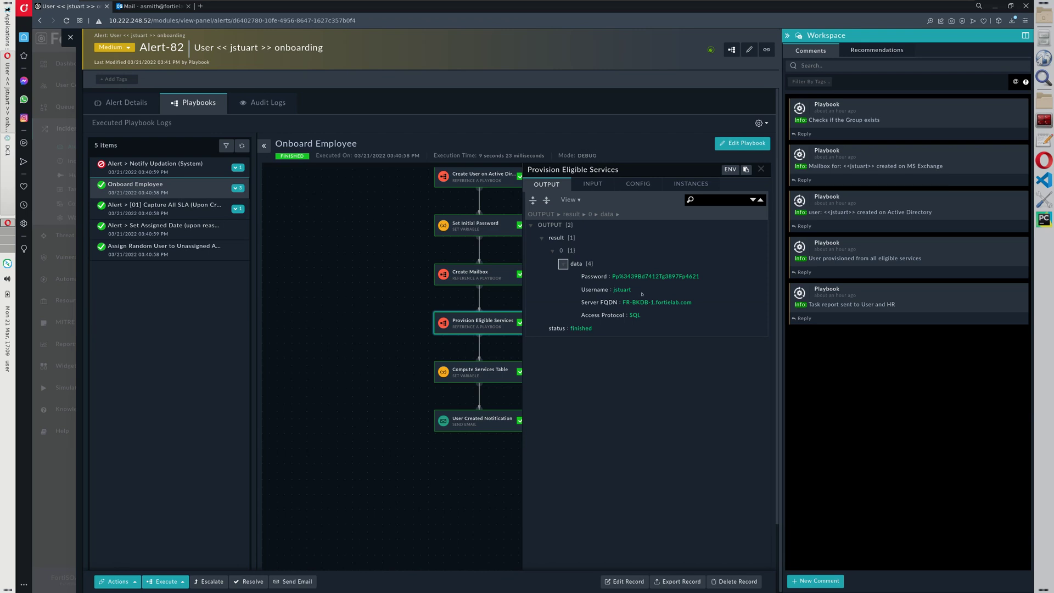